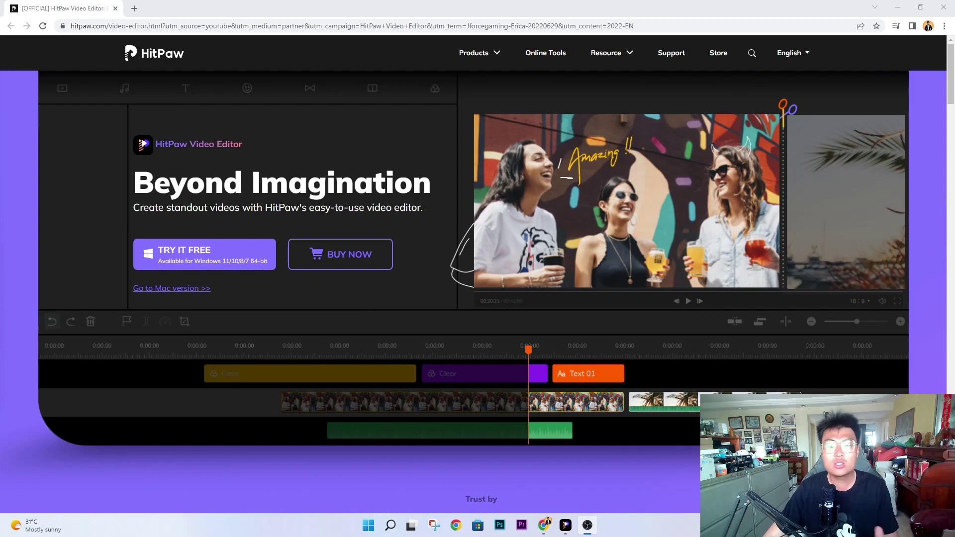
Step: Scroll the HitPaw product page past transitions and group tracks to Practical Small Functions
{"action": "scroll", "coordinate": [477, 249], "scroll_direction": "down", "scroll_amount": 1}
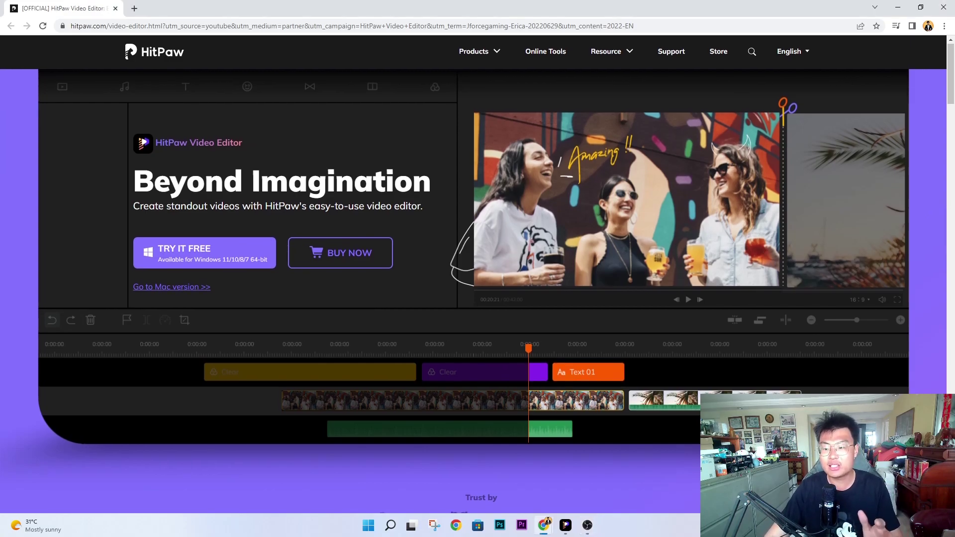
{"action": "scroll", "coordinate": [477, 248], "scroll_direction": "down", "scroll_amount": 2}
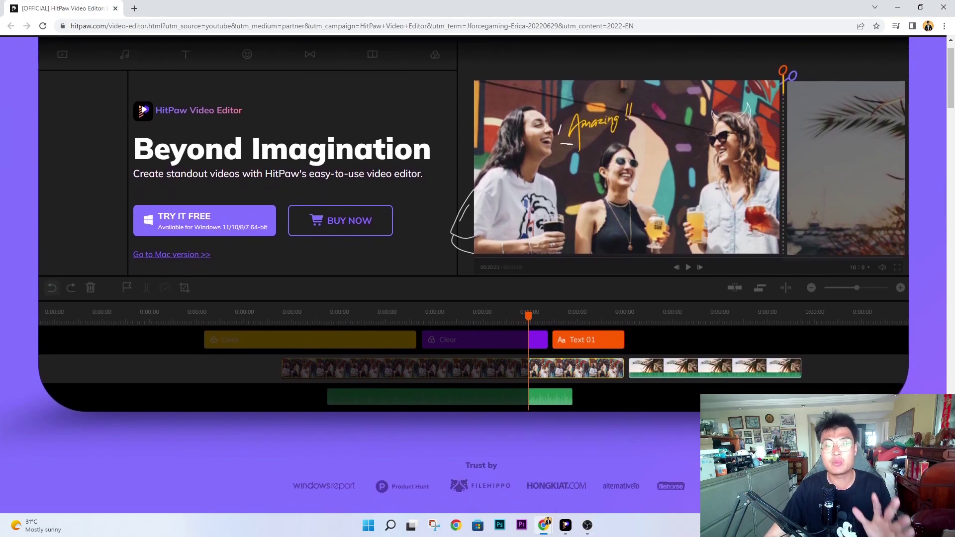
{"action": "scroll", "coordinate": [477, 248], "scroll_direction": "down", "scroll_amount": 2}
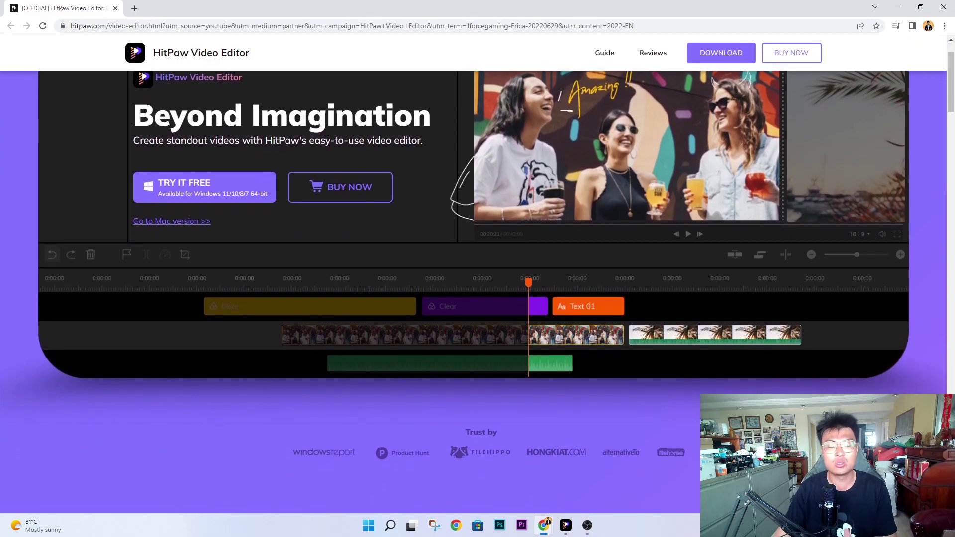
{"action": "scroll", "coordinate": [478, 249], "scroll_direction": "down", "scroll_amount": 2}
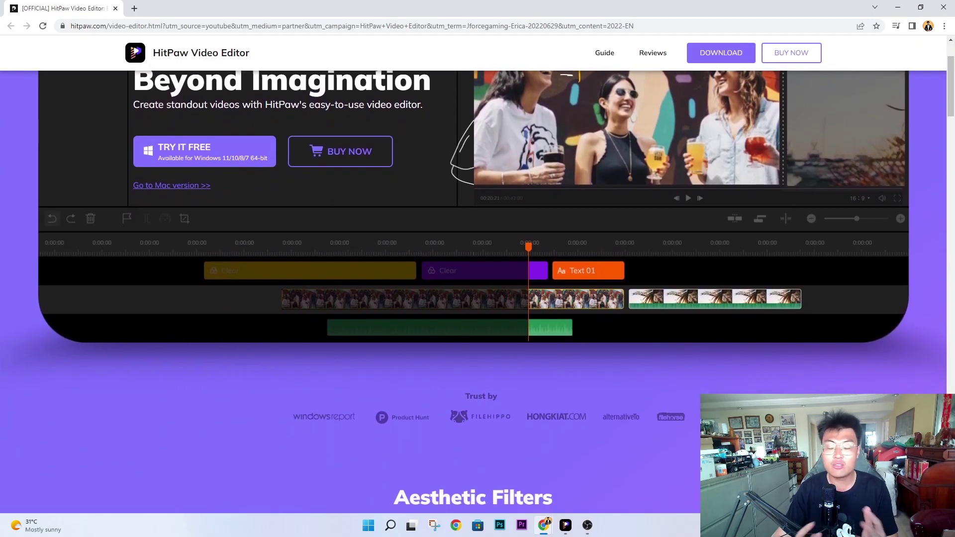
{"action": "scroll", "coordinate": [477, 249], "scroll_direction": "down", "scroll_amount": 2}
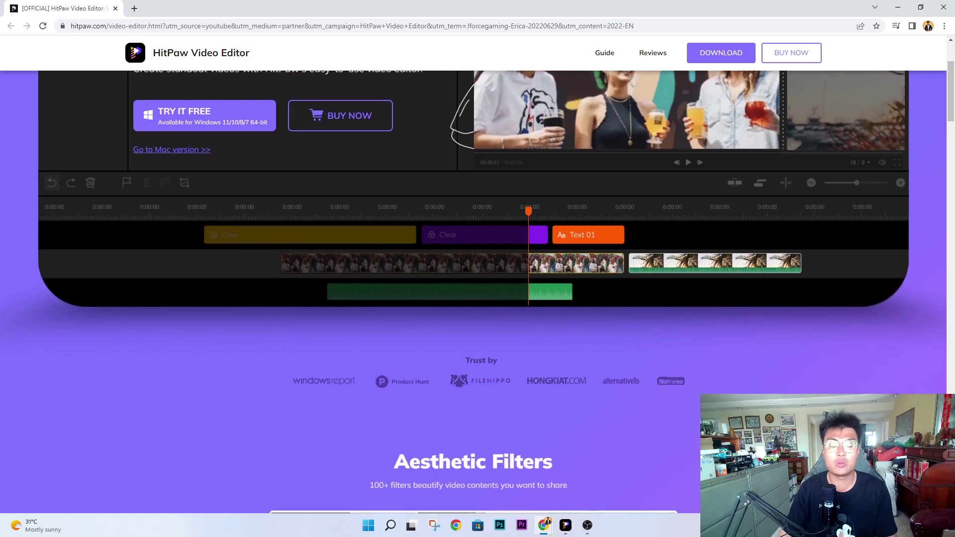
{"action": "scroll", "coordinate": [477, 249], "scroll_direction": "down", "scroll_amount": 2}
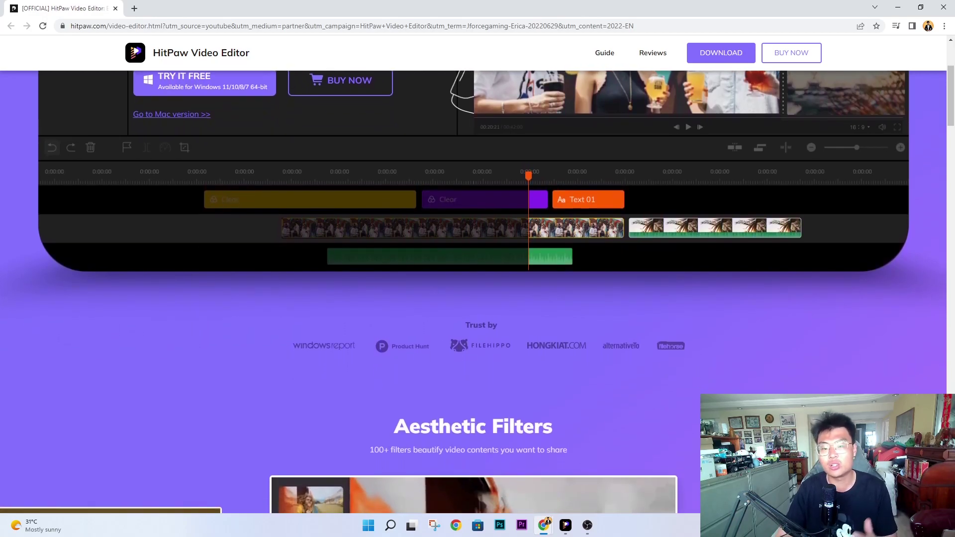
{"action": "scroll", "coordinate": [477, 249], "scroll_direction": "down", "scroll_amount": 2}
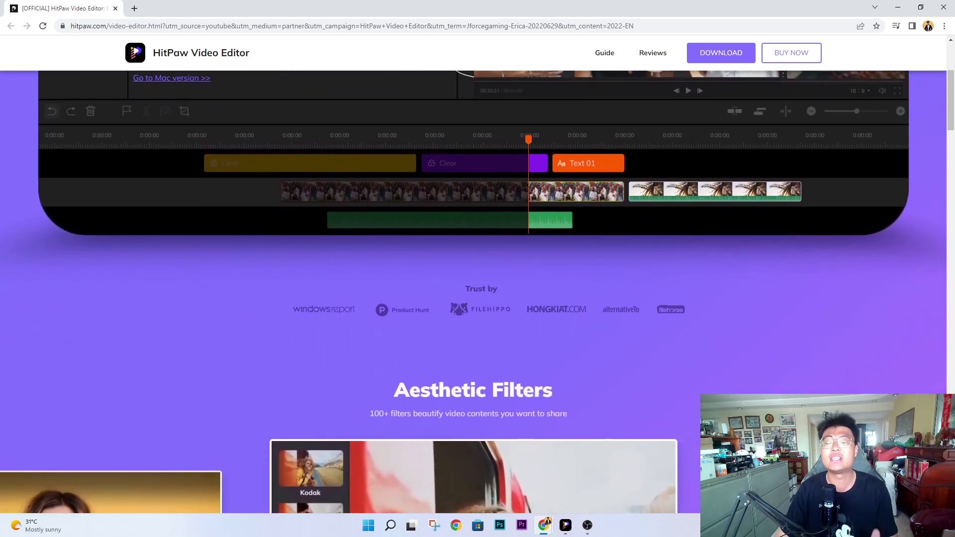
{"action": "scroll", "coordinate": [477, 249], "scroll_direction": "down", "scroll_amount": 2}
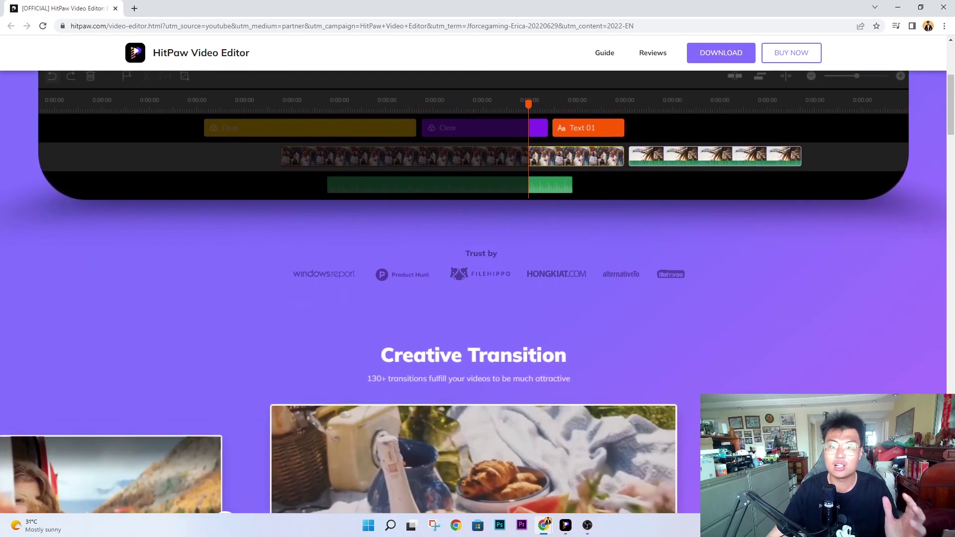
{"action": "scroll", "coordinate": [47, 430], "scroll_direction": "down", "scroll_amount": 5}
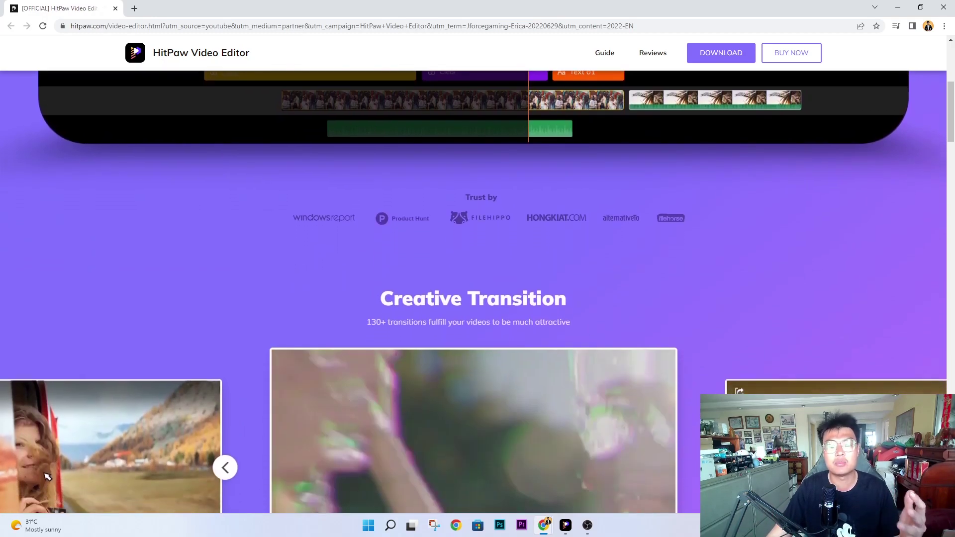
{"action": "scroll", "coordinate": [47, 430], "scroll_direction": "down", "scroll_amount": 5}
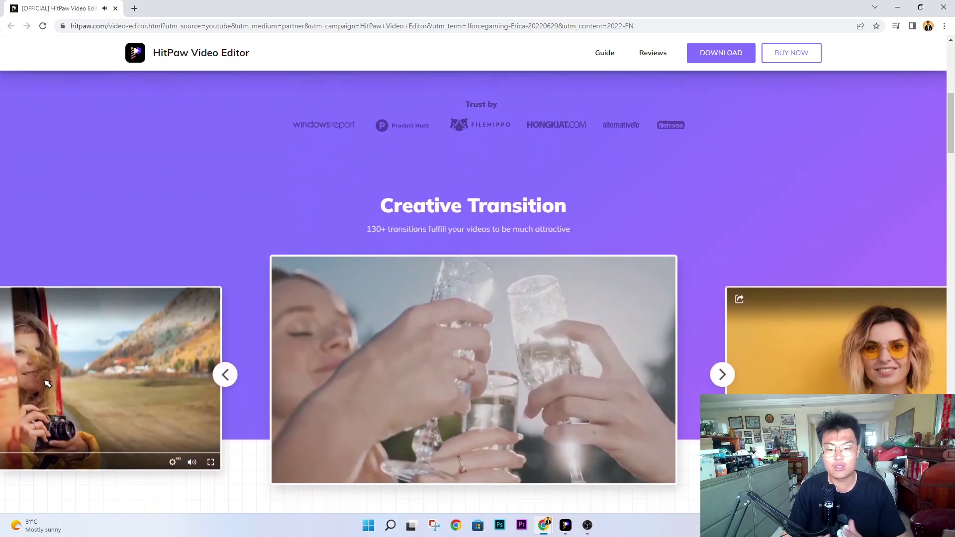
{"action": "scroll", "coordinate": [48, 337], "scroll_direction": "down", "scroll_amount": 5}
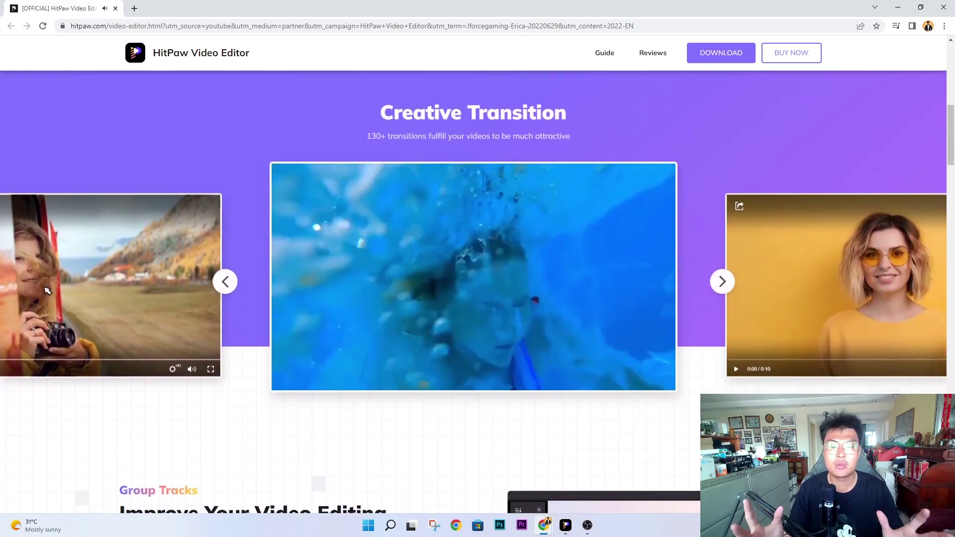
{"action": "scroll", "coordinate": [47, 244], "scroll_direction": "down", "scroll_amount": 5}
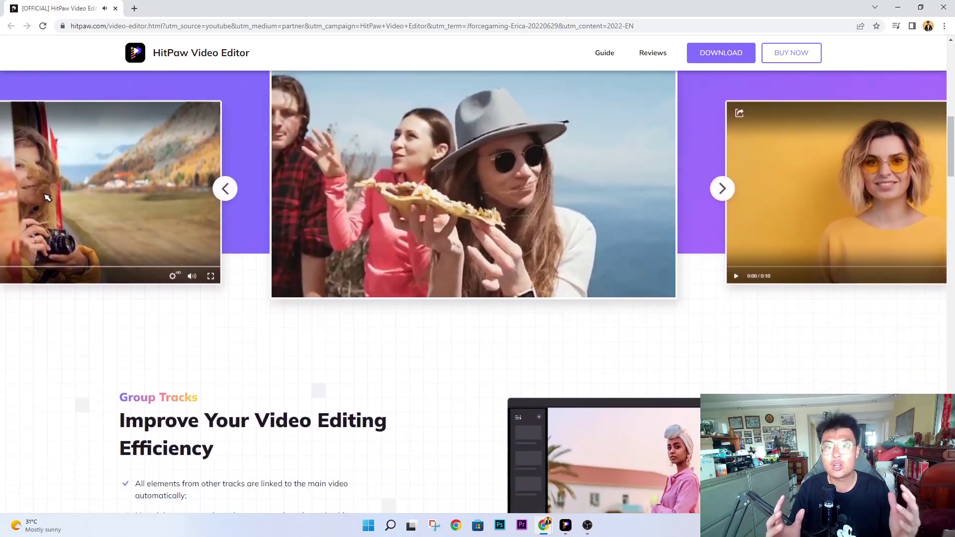
{"action": "scroll", "coordinate": [477, 291], "scroll_direction": "down", "scroll_amount": 5}
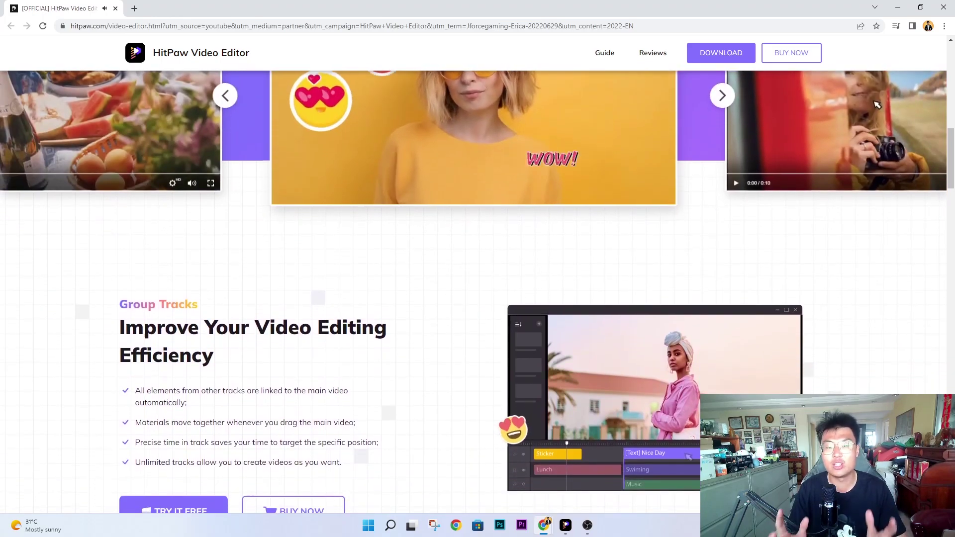
{"action": "scroll", "coordinate": [477, 291], "scroll_direction": "down", "scroll_amount": 5}
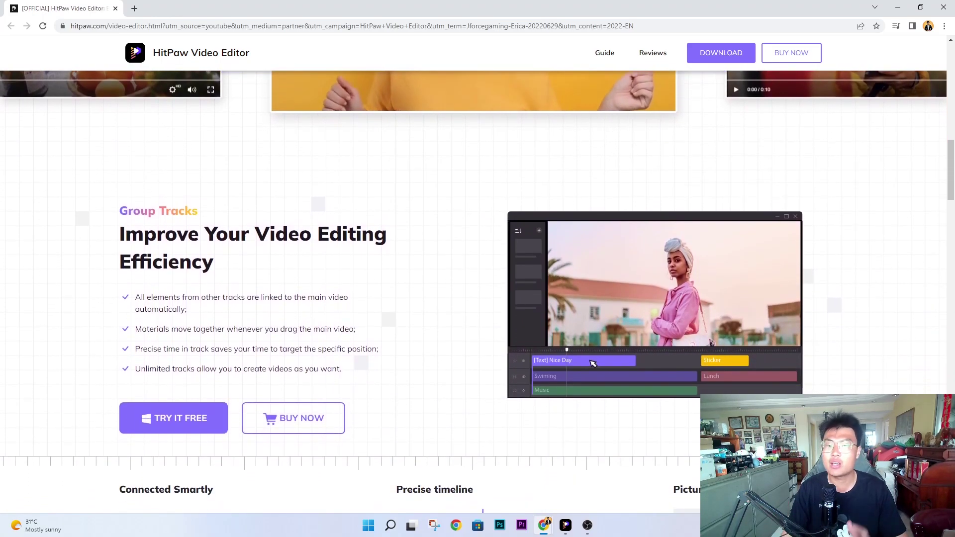
{"action": "scroll", "coordinate": [477, 291], "scroll_direction": "down", "scroll_amount": 5}
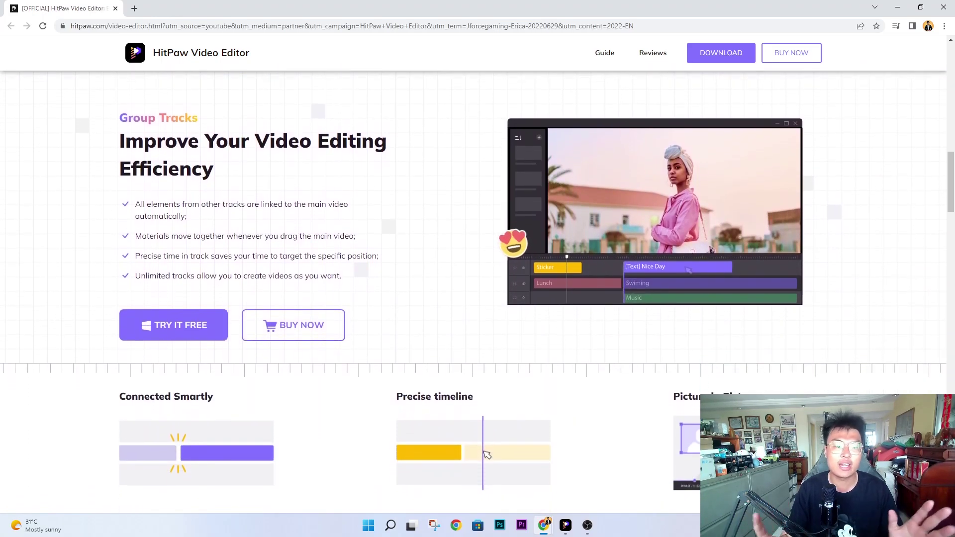
{"action": "scroll", "coordinate": [477, 291], "scroll_direction": "down", "scroll_amount": 5}
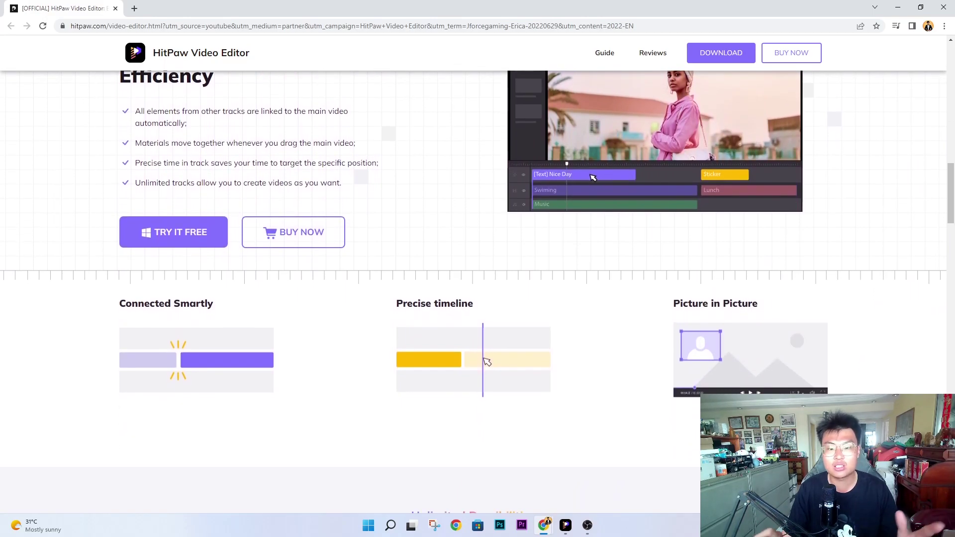
{"action": "scroll", "coordinate": [478, 292], "scroll_direction": "down", "scroll_amount": 5}
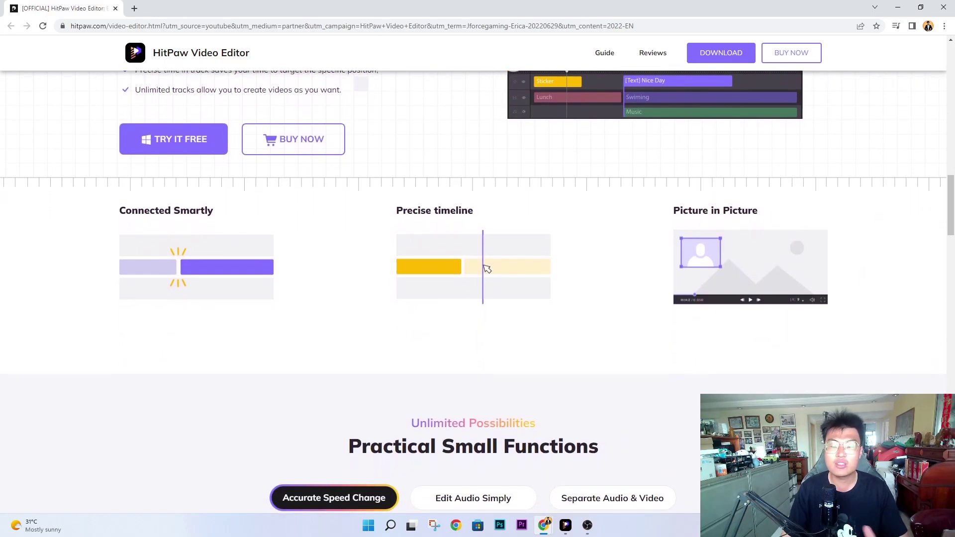
{"action": "scroll", "coordinate": [477, 292], "scroll_direction": "down", "scroll_amount": 5}
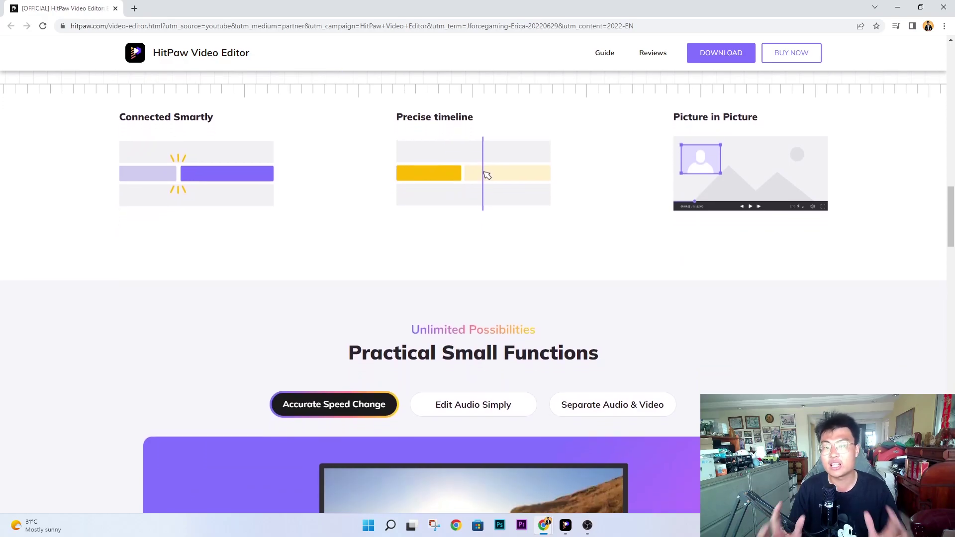
{"action": "scroll", "coordinate": [477, 292], "scroll_direction": "down", "scroll_amount": 5}
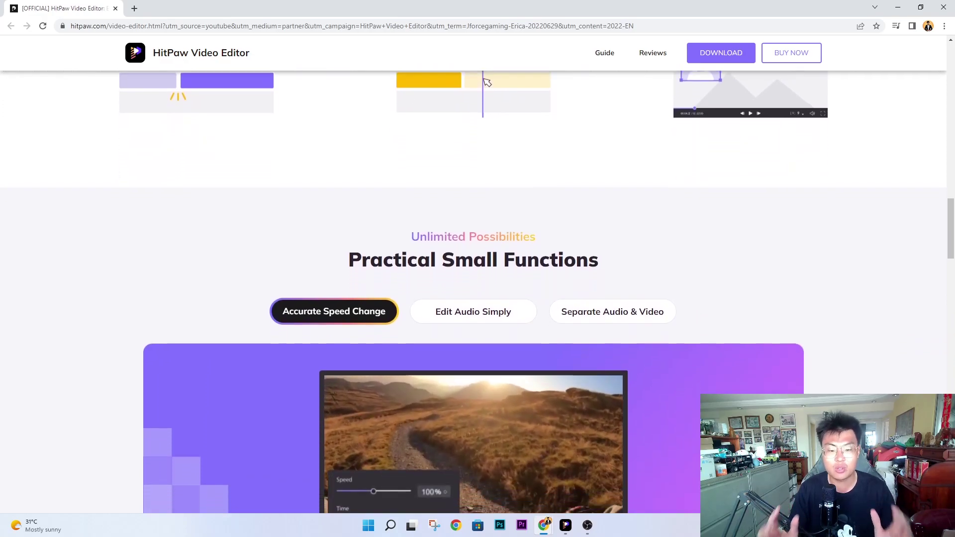
{"action": "scroll", "coordinate": [477, 292], "scroll_direction": "down", "scroll_amount": 4}
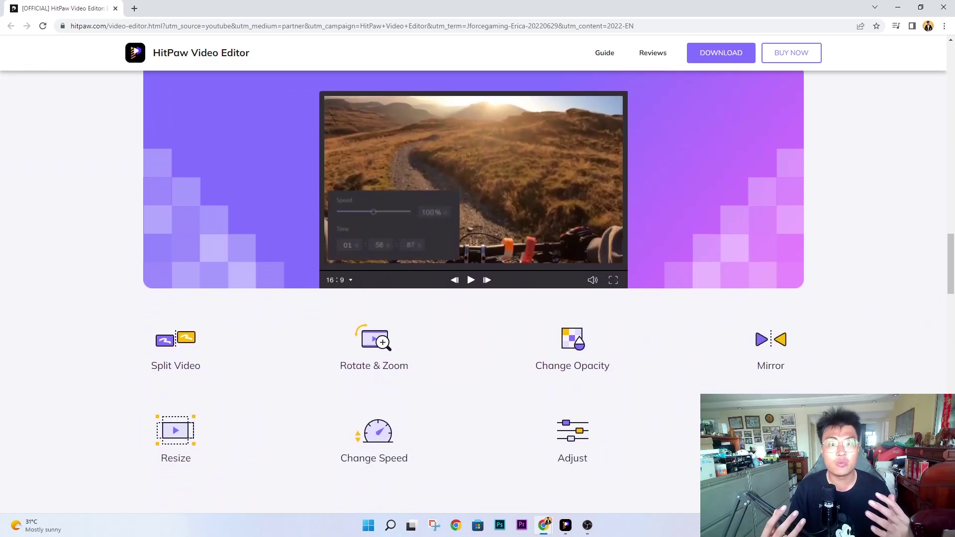
Step: Scroll the rest of the hitpaw.com video editor page down to its footer
{"action": "scroll", "coordinate": [477, 291], "scroll_direction": "down", "scroll_amount": 5}
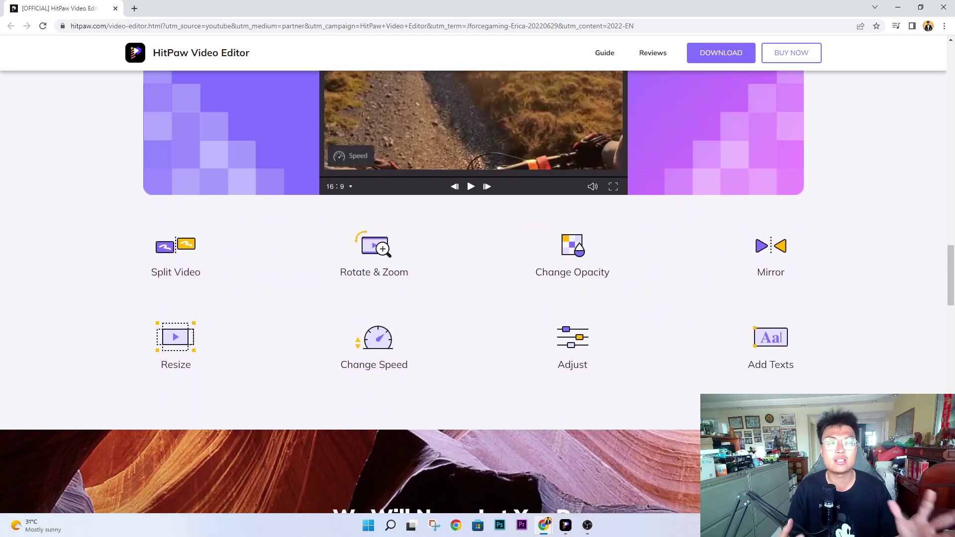
{"action": "scroll", "coordinate": [477, 291], "scroll_direction": "down", "scroll_amount": 5}
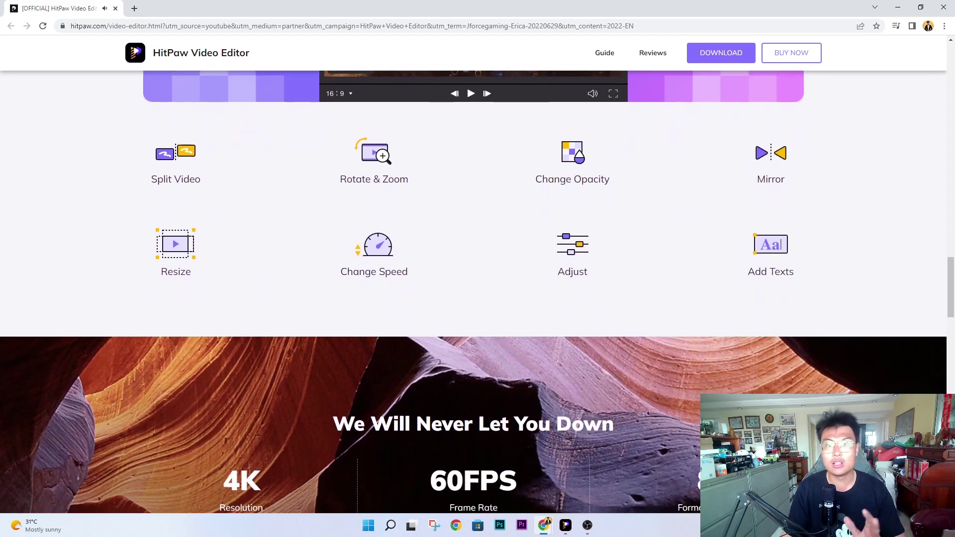
{"action": "scroll", "coordinate": [477, 291], "scroll_direction": "down", "scroll_amount": 5}
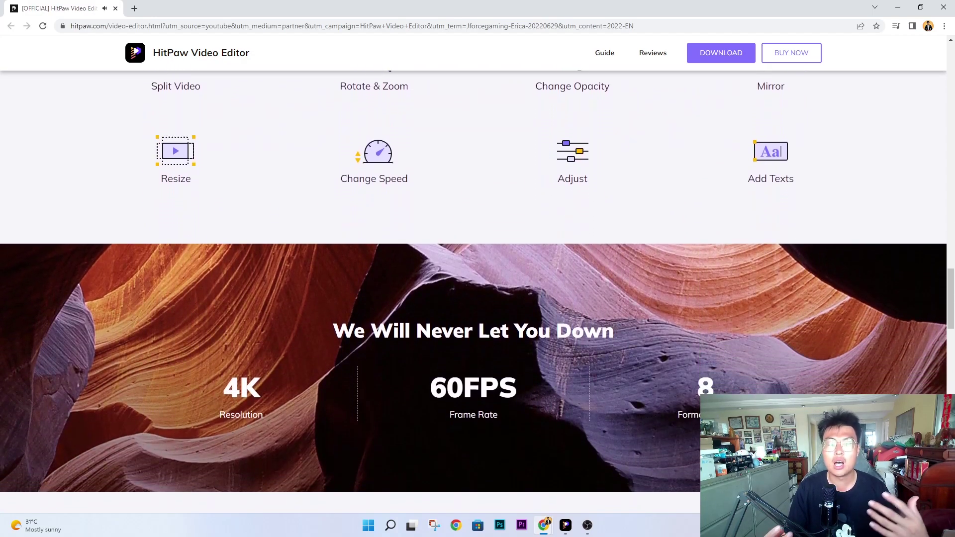
{"action": "scroll", "coordinate": [477, 291], "scroll_direction": "down", "scroll_amount": 5}
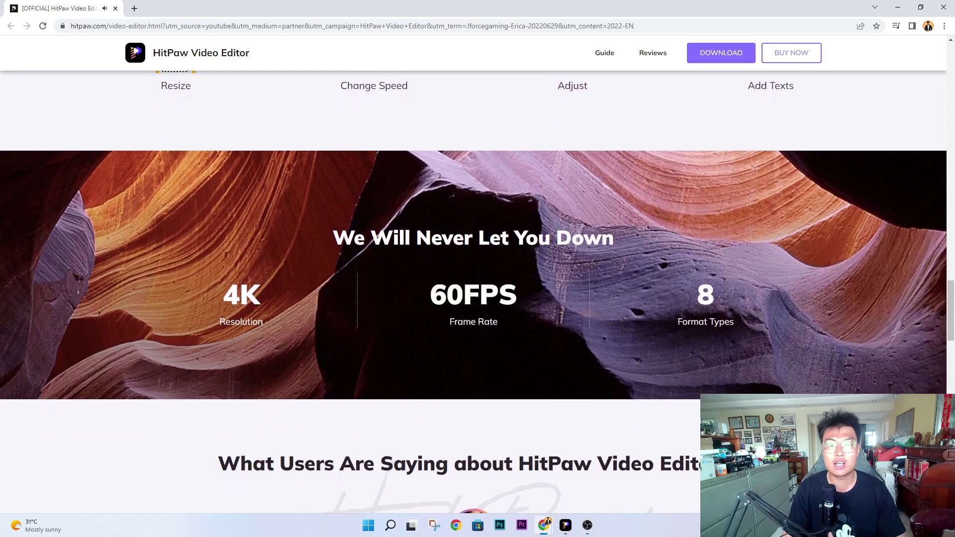
{"action": "scroll", "coordinate": [477, 292], "scroll_direction": "down", "scroll_amount": 5}
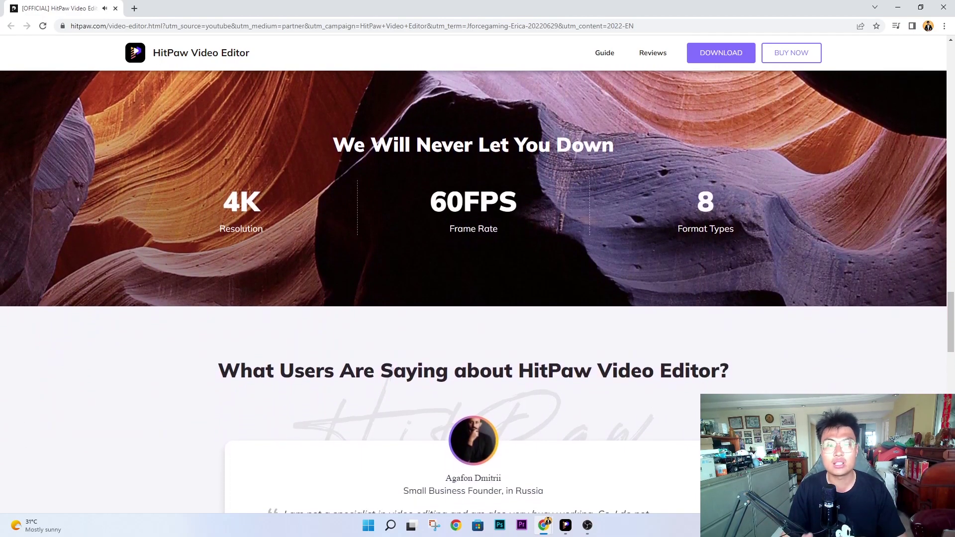
{"action": "scroll", "coordinate": [478, 291], "scroll_direction": "down", "scroll_amount": 5}
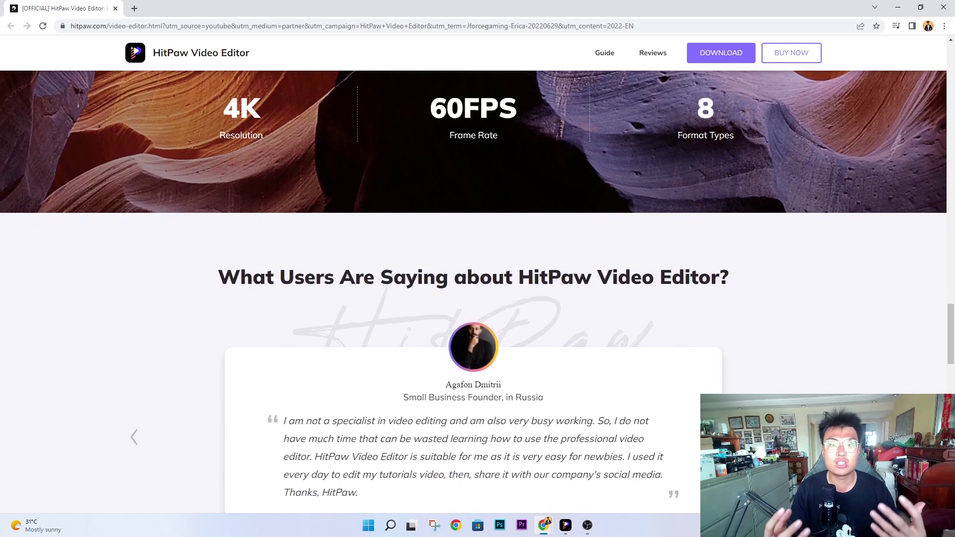
{"action": "scroll", "coordinate": [477, 291], "scroll_direction": "down", "scroll_amount": 5}
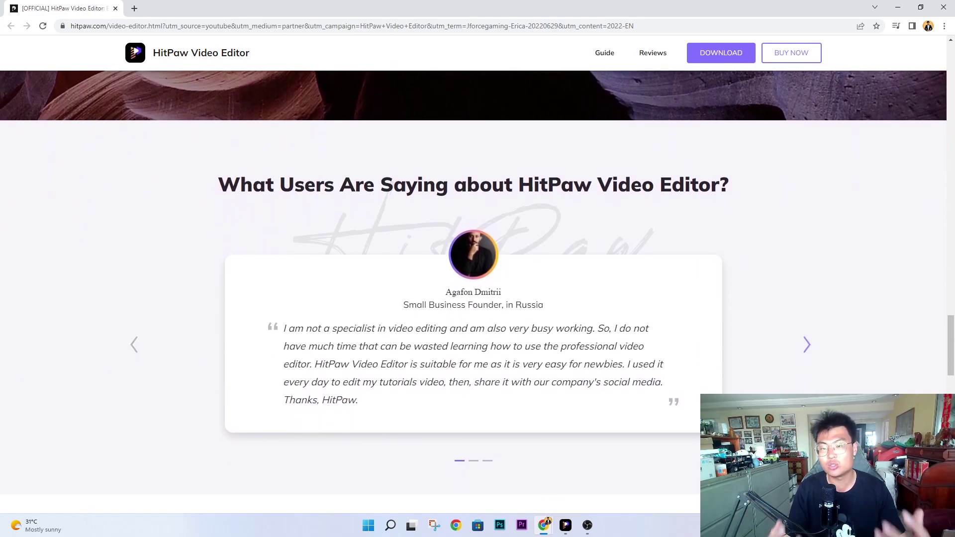
{"action": "scroll", "coordinate": [477, 291], "scroll_direction": "down", "scroll_amount": 5}
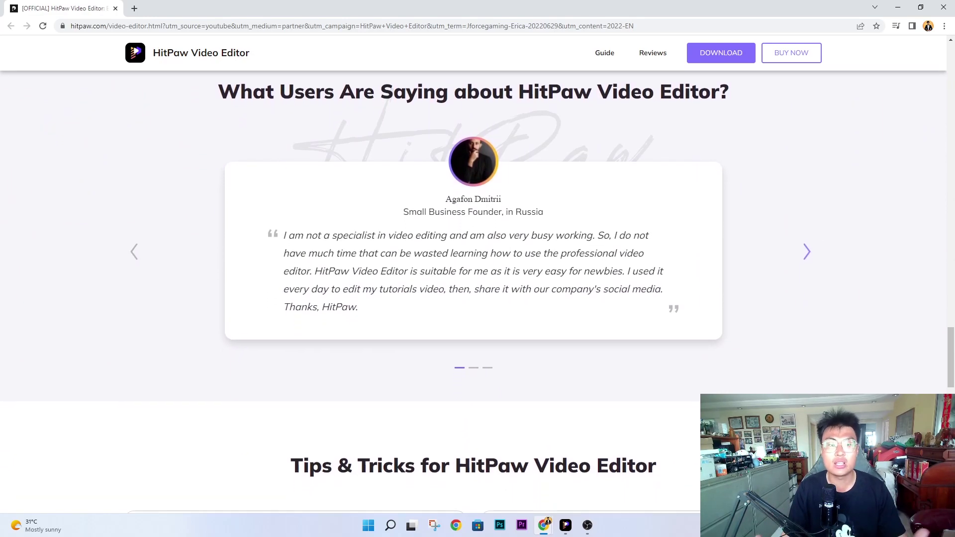
{"action": "scroll", "coordinate": [478, 292], "scroll_direction": "down", "scroll_amount": 5}
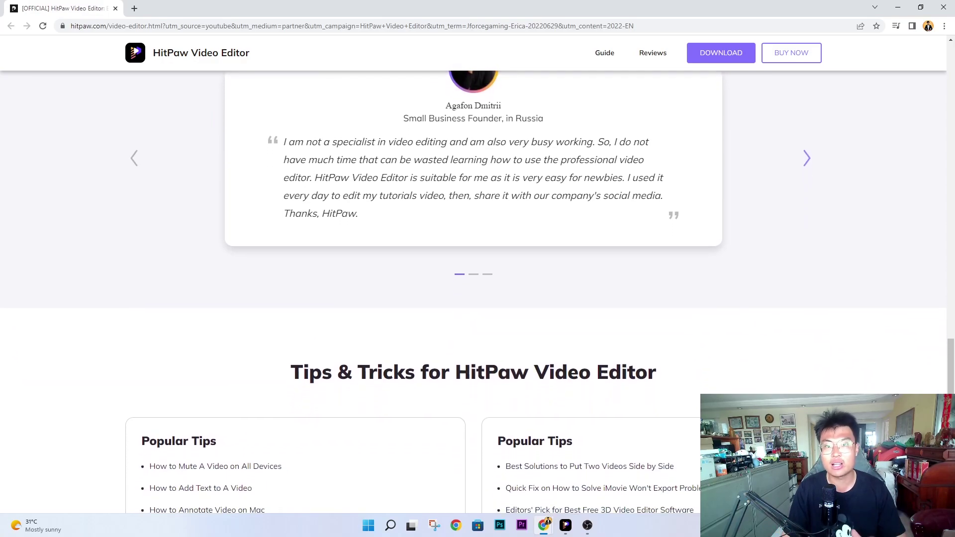
{"action": "scroll", "coordinate": [478, 291], "scroll_direction": "down", "scroll_amount": 5}
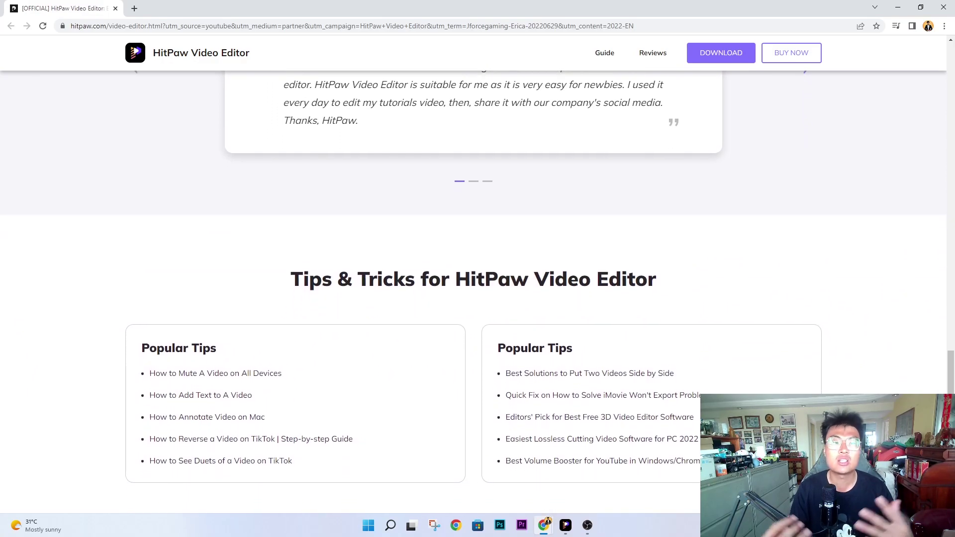
{"action": "scroll", "coordinate": [478, 291], "scroll_direction": "down", "scroll_amount": 5}
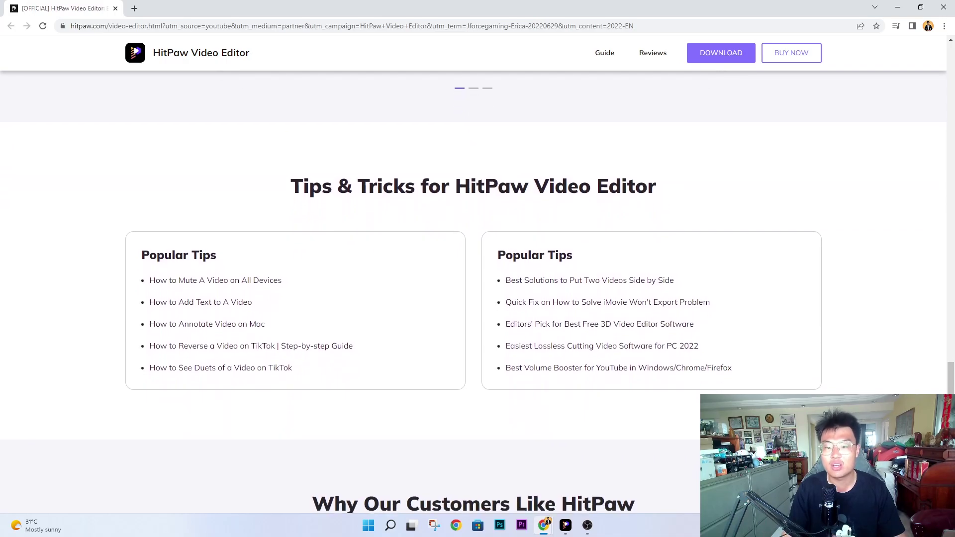
{"action": "scroll", "coordinate": [477, 291], "scroll_direction": "down", "scroll_amount": 5}
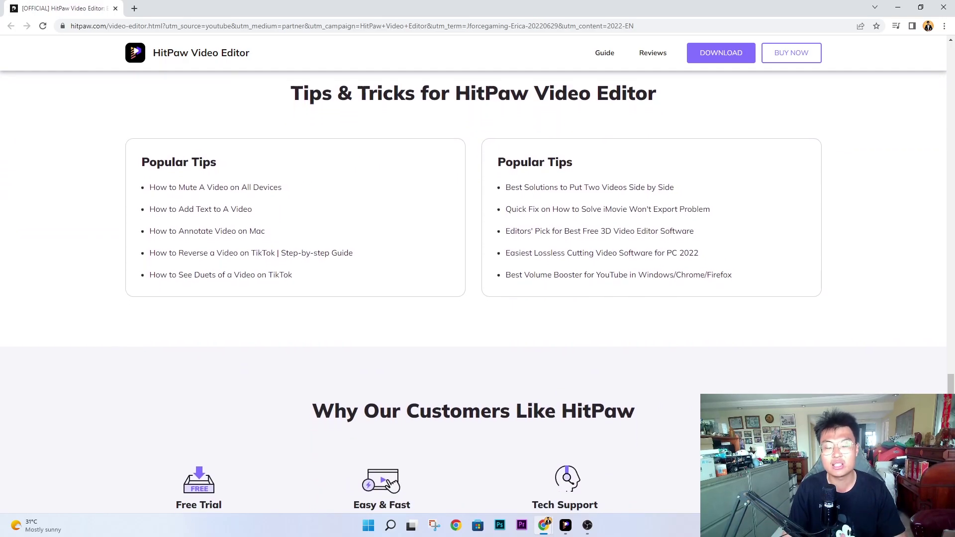
{"action": "scroll", "coordinate": [477, 292], "scroll_direction": "down", "scroll_amount": 5}
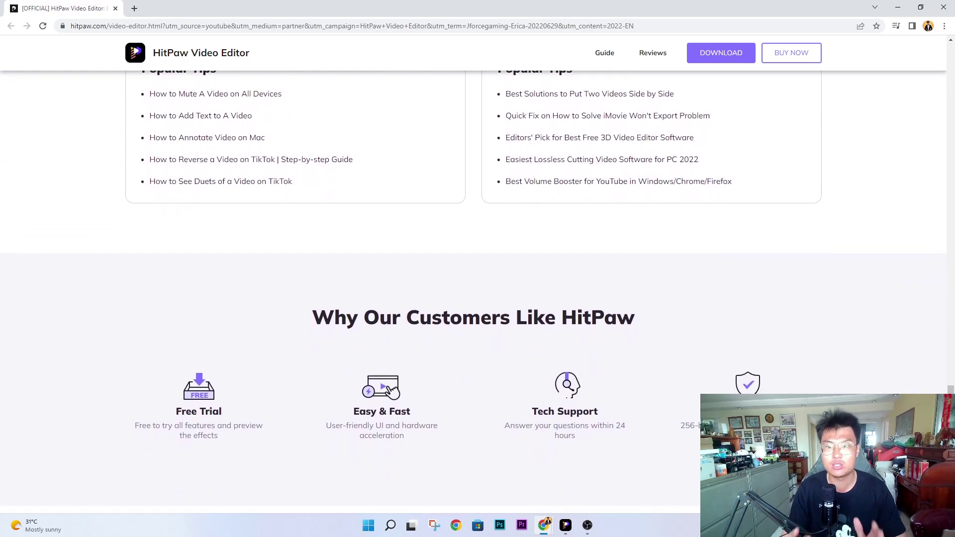
{"action": "scroll", "coordinate": [478, 291], "scroll_direction": "down", "scroll_amount": 5}
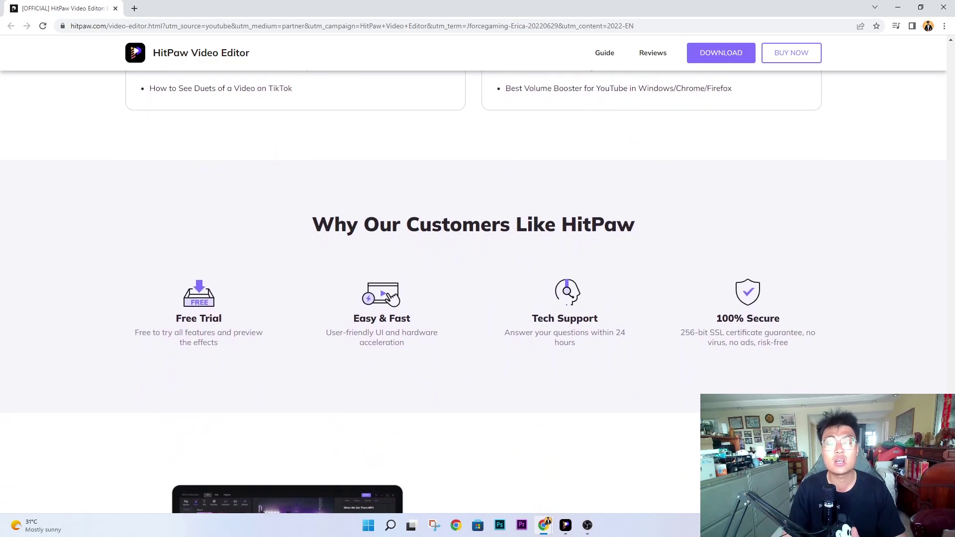
{"action": "scroll", "coordinate": [477, 292], "scroll_direction": "down", "scroll_amount": 5}
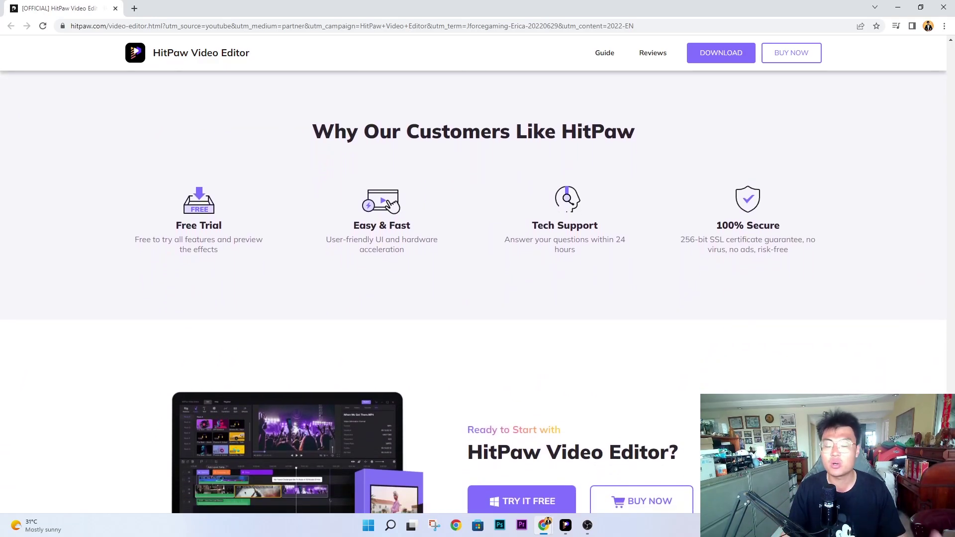
{"action": "scroll", "coordinate": [477, 291], "scroll_direction": "down", "scroll_amount": 5}
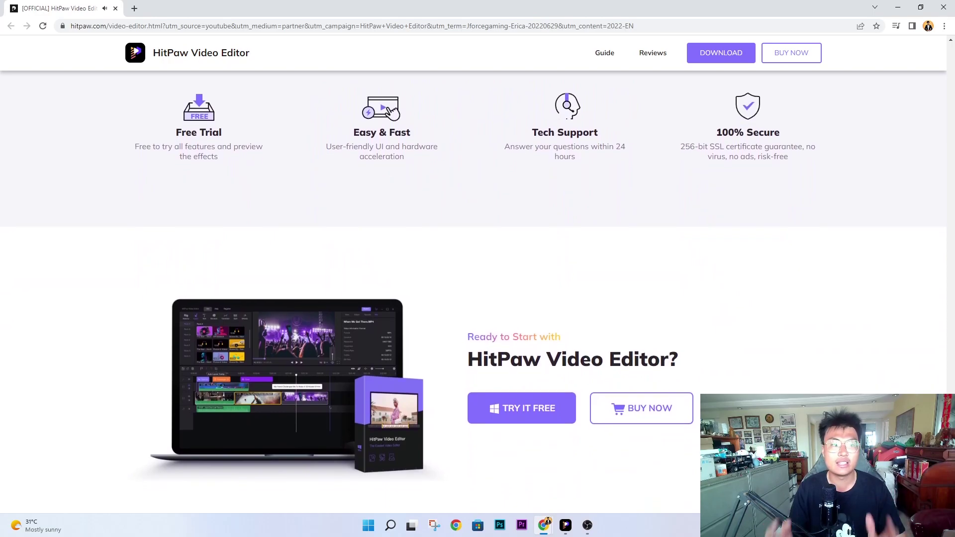
{"action": "scroll", "coordinate": [477, 291], "scroll_direction": "down", "scroll_amount": 5}
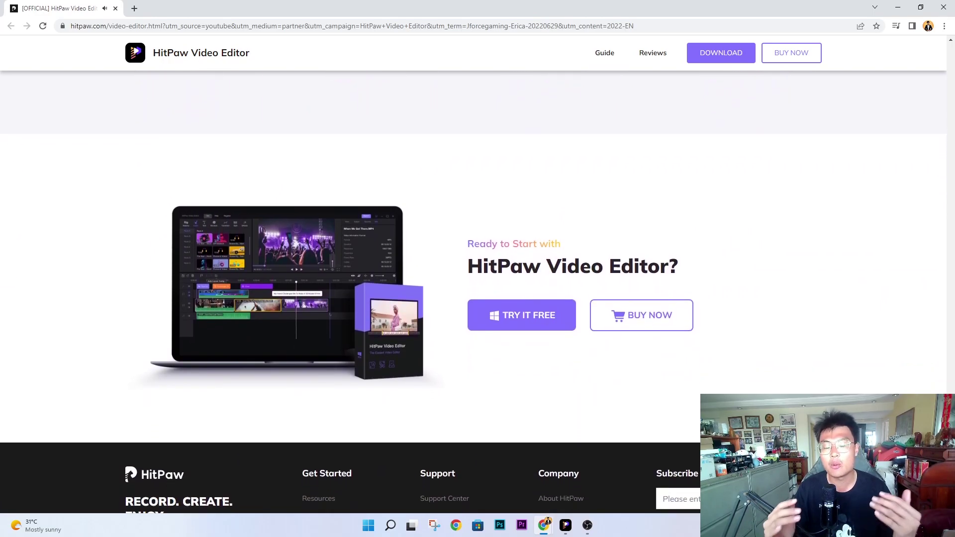
{"action": "scroll", "coordinate": [478, 291], "scroll_direction": "down", "scroll_amount": 5}
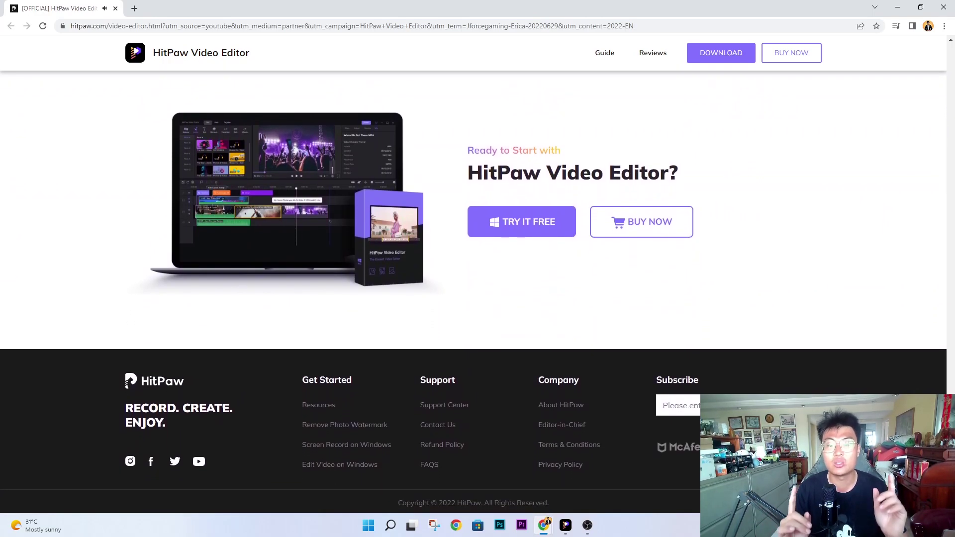
{"action": "scroll", "coordinate": [478, 292], "scroll_direction": "down", "scroll_amount": 1}
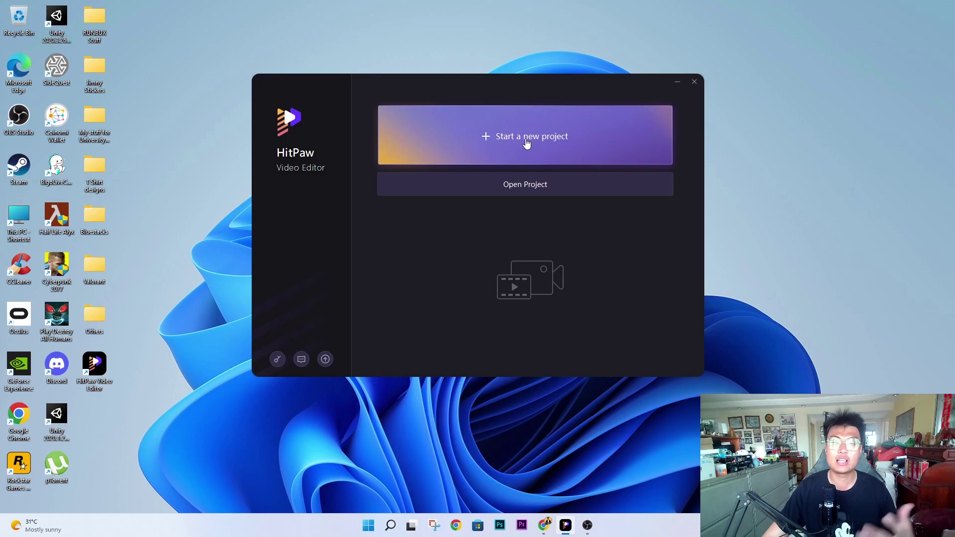
Step: Start a new project, import 20220629_160834 and 20220629_162618, and place 20220629_160834 on the timeline
{"action": "left_click", "coordinate": [518, 149]}
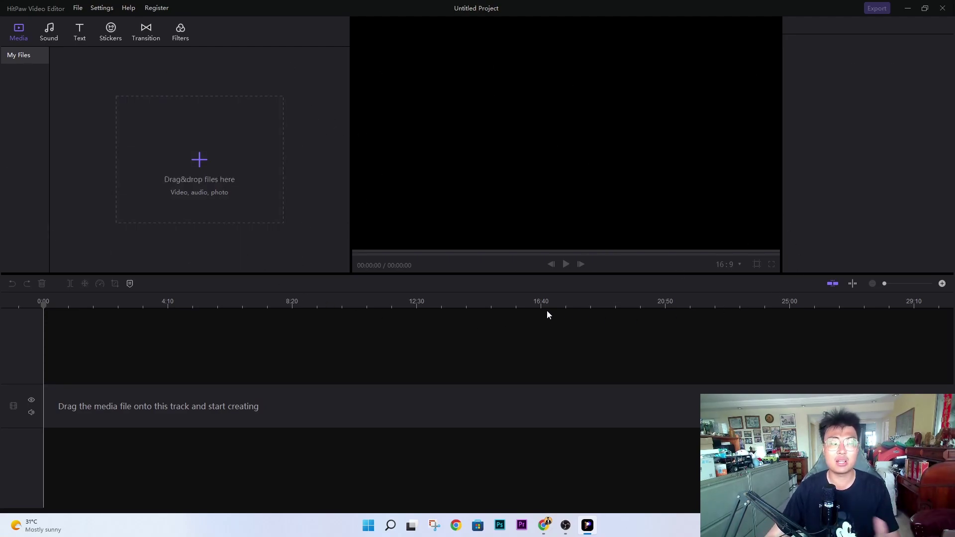
{"action": "left_click", "coordinate": [199, 168]}
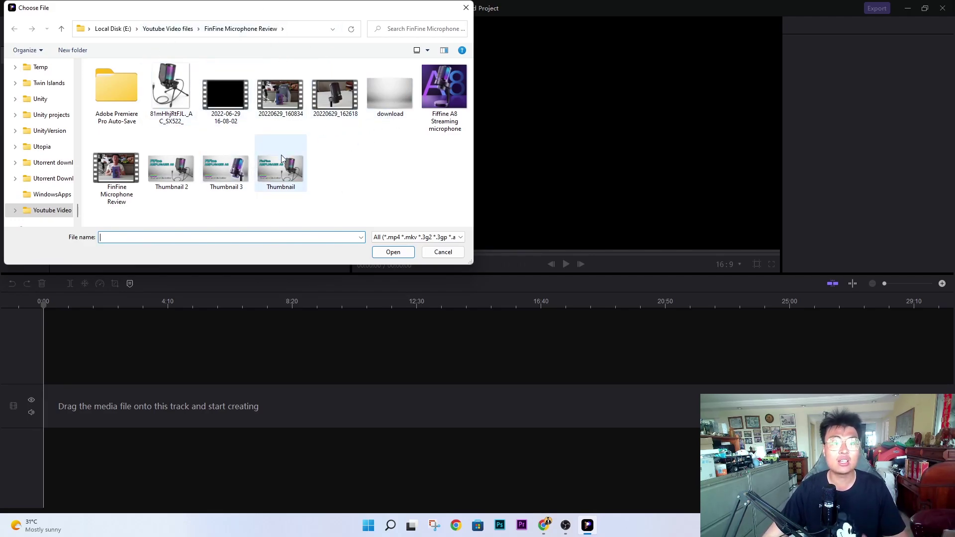
{"action": "left_click", "coordinate": [277, 97]}
{"action": "left_click", "coordinate": [338, 102], "text": "ctrl"}
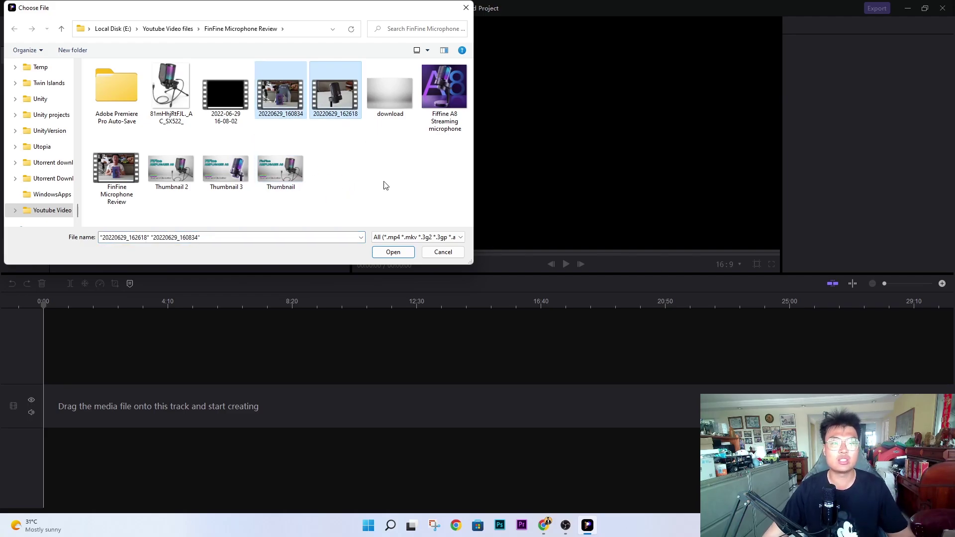
{"action": "left_click", "coordinate": [392, 252]}
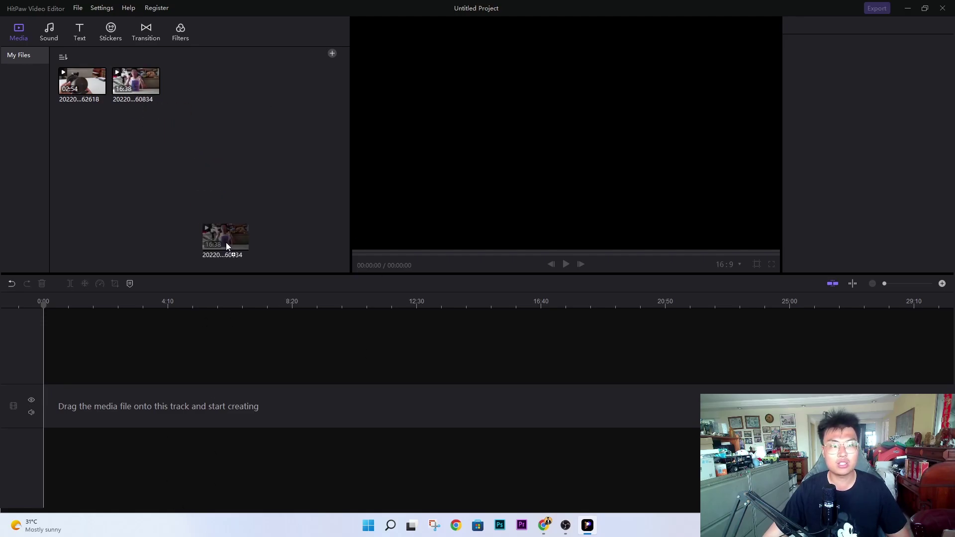
{"action": "left_click_drag", "start_coordinate": [98, 405], "coordinate": [98, 406]}
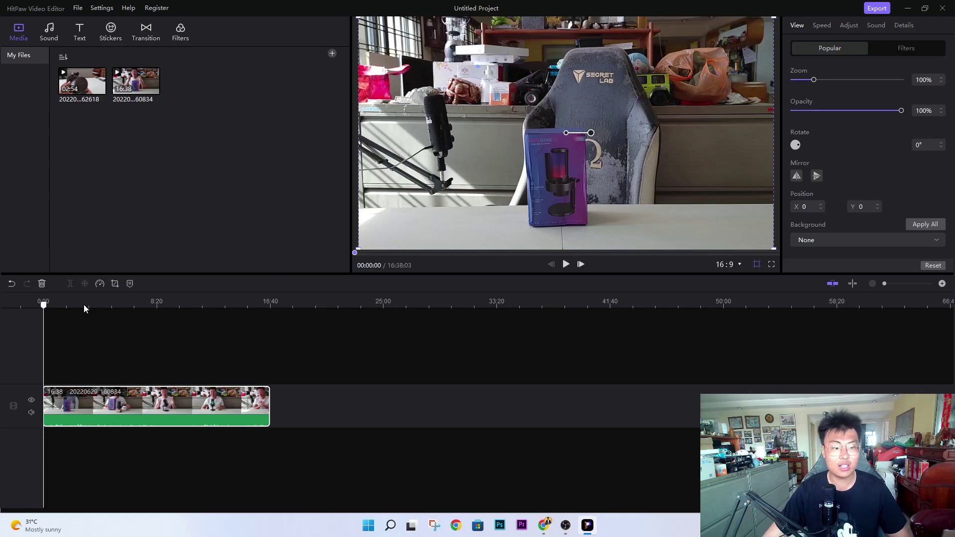
Step: Scrub to a frame, move the clip upward, zoom it to about 203% and preview
{"action": "left_click", "coordinate": [188, 305]}
{"action": "left_click_drag", "start_coordinate": [183, 306], "coordinate": [156, 306]}
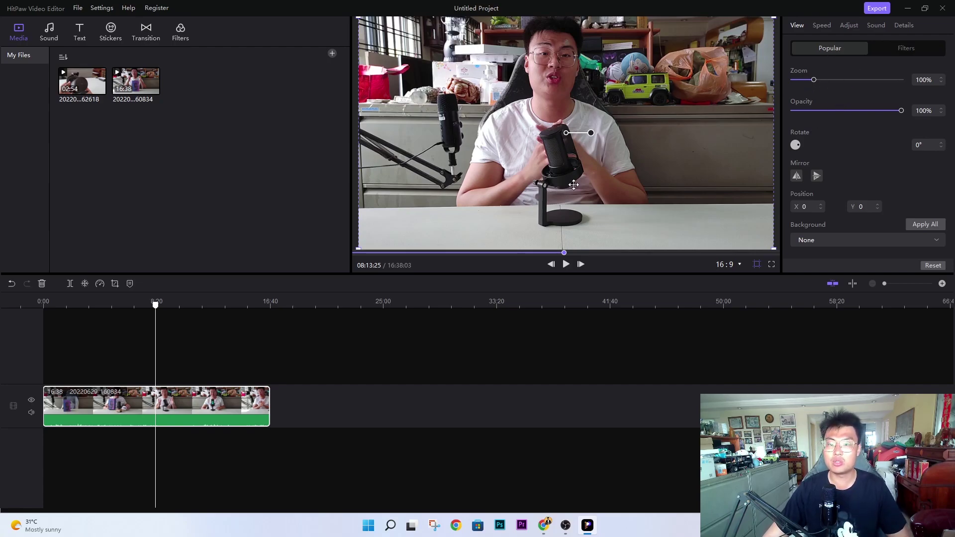
{"action": "left_click_drag", "start_coordinate": [574, 184], "coordinate": [572, 152]}
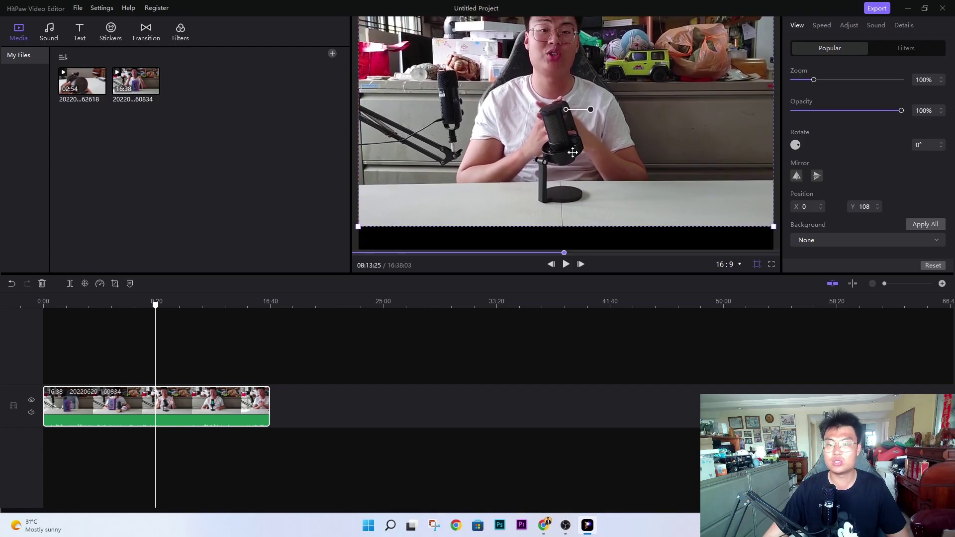
{"action": "left_click_drag", "start_coordinate": [816, 80], "coordinate": [835, 80]}
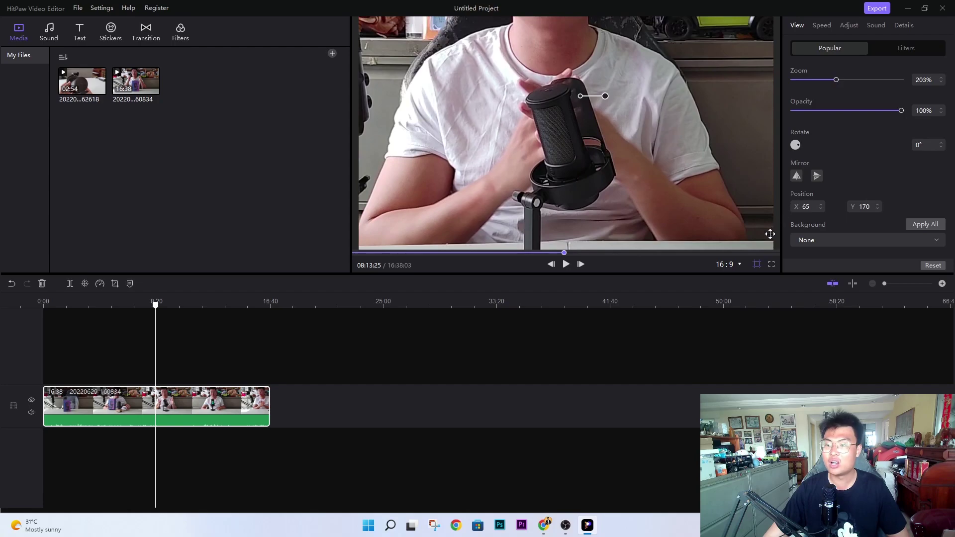
{"action": "left_click", "coordinate": [566, 264]}
{"action": "left_click", "coordinate": [566, 264]}
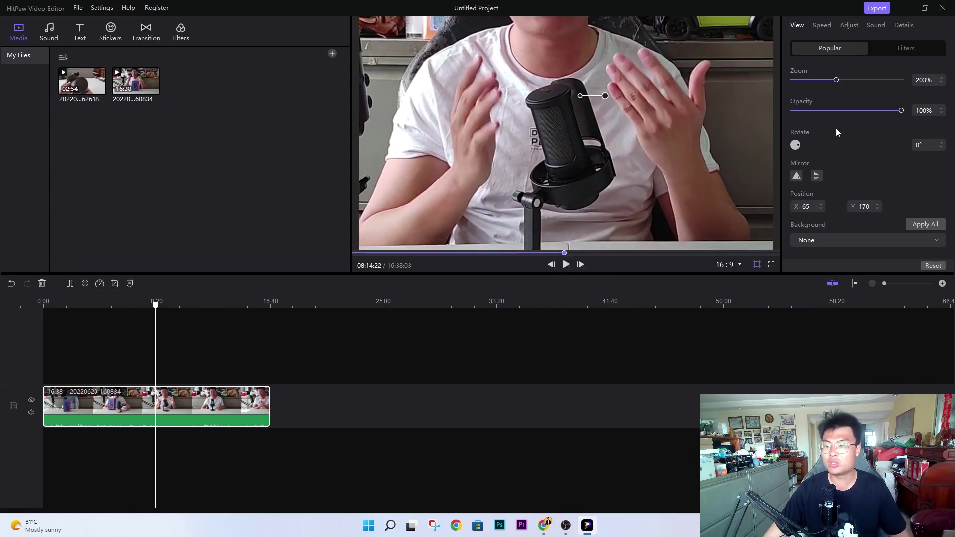
Step: Try 62% opacity and 94% zoom, then reset the clip's zoom and position to defaults
{"action": "left_click_drag", "start_coordinate": [901, 110], "coordinate": [859, 111]}
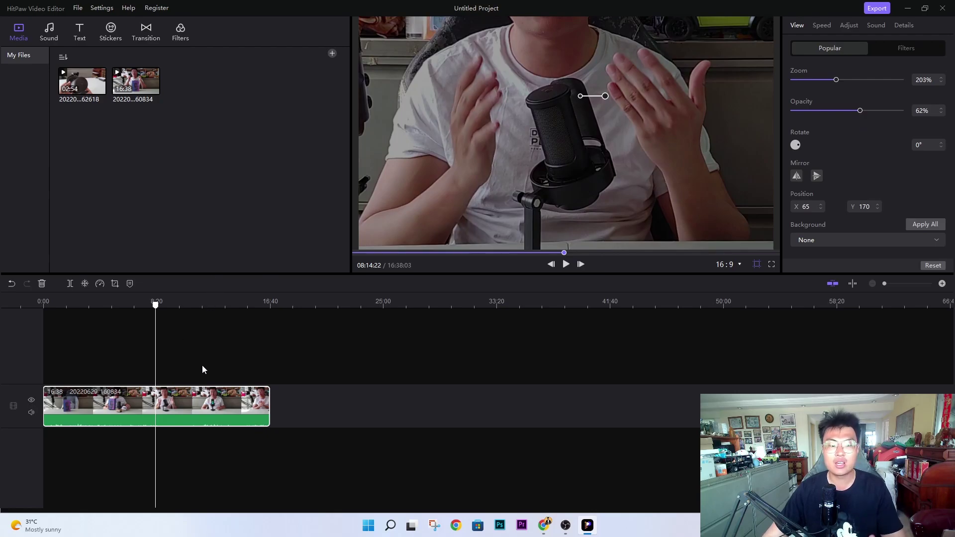
{"action": "left_click_drag", "start_coordinate": [862, 113], "coordinate": [900, 111]}
{"action": "left_click", "coordinate": [916, 49]}
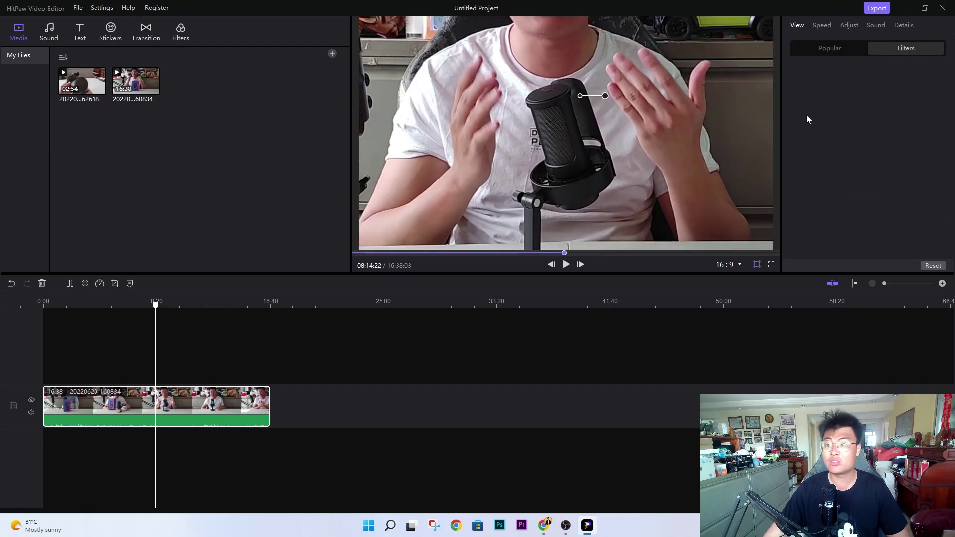
{"action": "left_click", "coordinate": [828, 52]}
{"action": "left_click_drag", "start_coordinate": [836, 83], "coordinate": [813, 81]}
{"action": "left_click", "coordinate": [932, 266]}
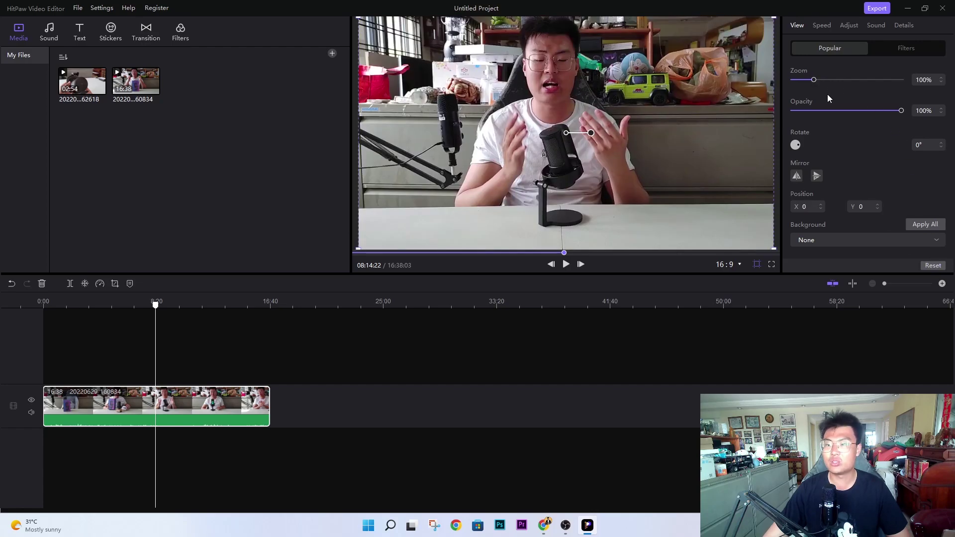
{"action": "left_click", "coordinate": [879, 48]}
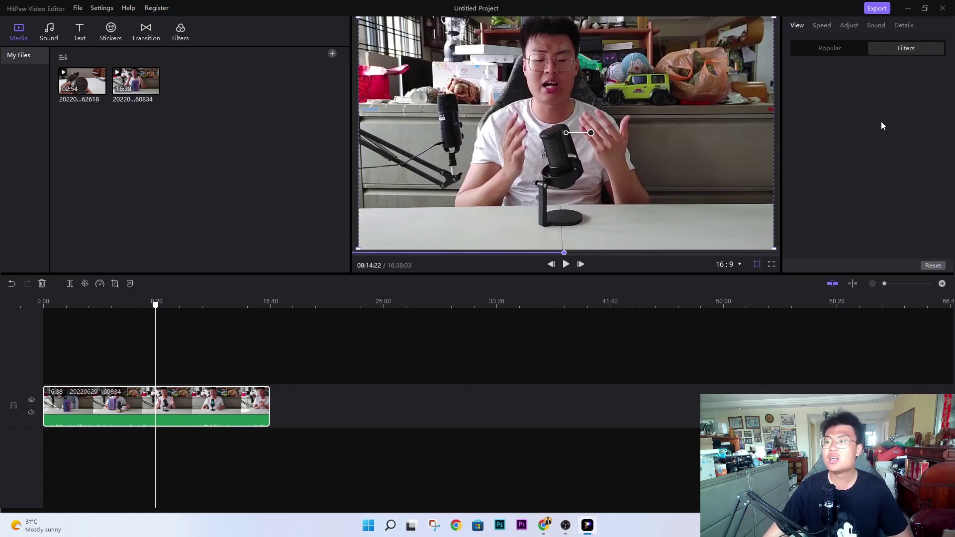
{"action": "left_click", "coordinate": [832, 48]}
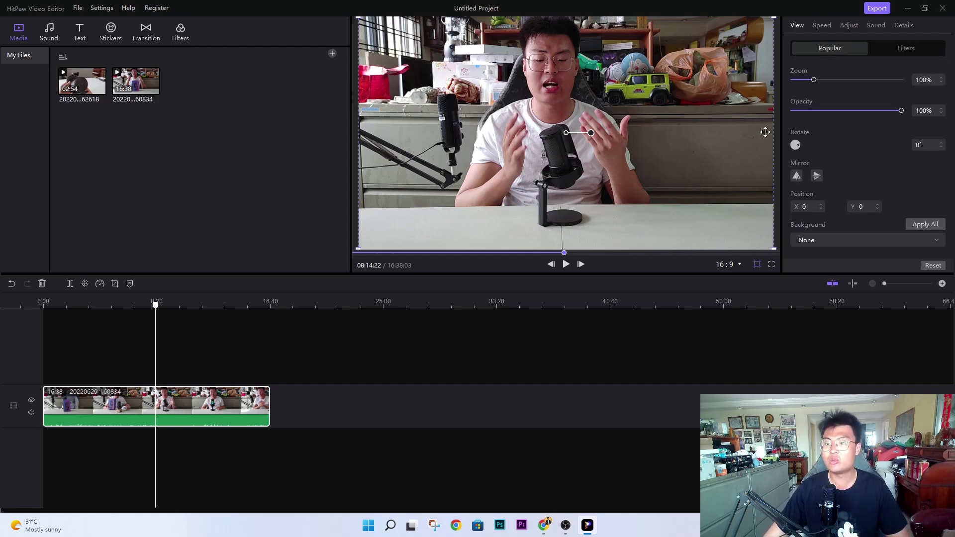
Step: Try horizontal and vertical flips, leaving the clip in its normal orientation
{"action": "left_click", "coordinate": [796, 176]}
{"action": "left_click", "coordinate": [796, 175]}
{"action": "left_click", "coordinate": [816, 175]}
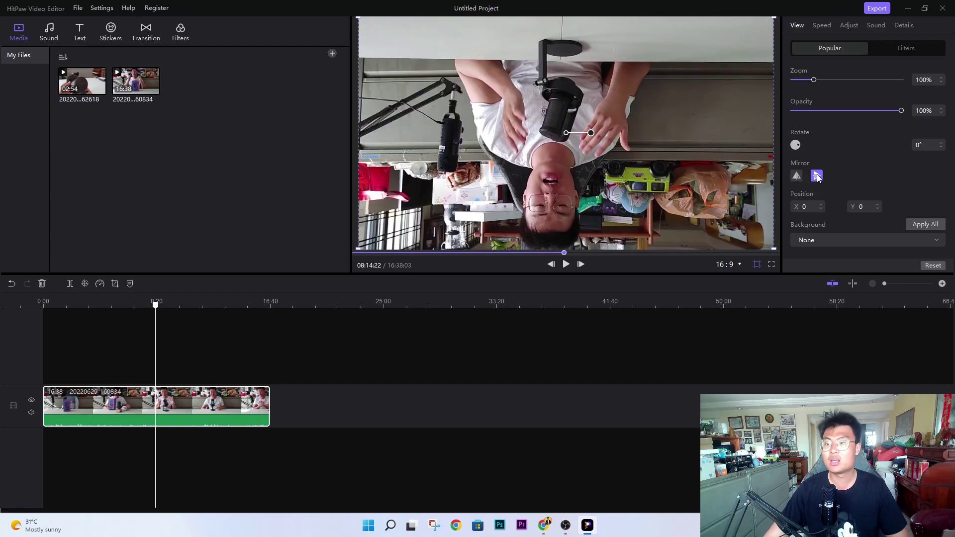
{"action": "left_click", "coordinate": [816, 176]}
Step: Set the clip background to yellow Color, check it at lower opacity, then restore 100% opacity
{"action": "left_click", "coordinate": [843, 240]}
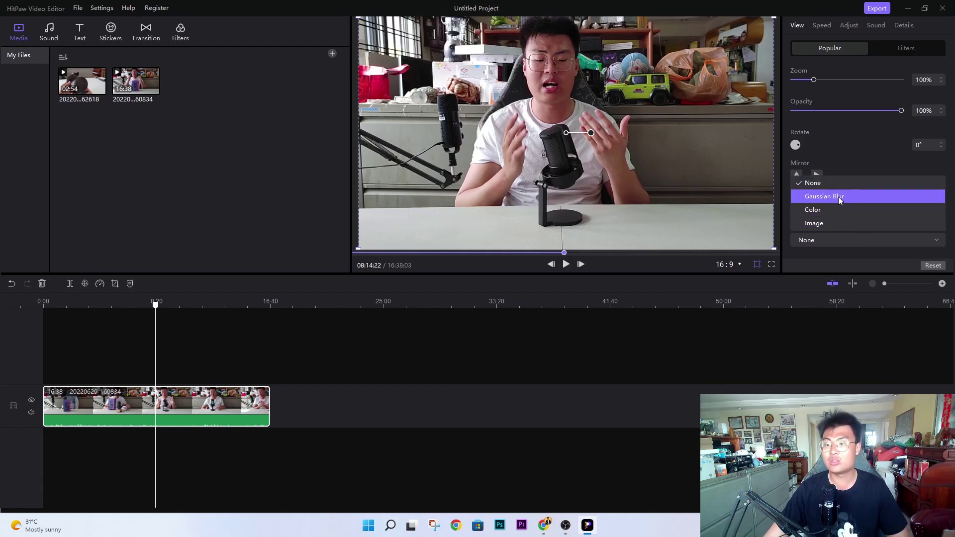
{"action": "left_click", "coordinate": [823, 213]}
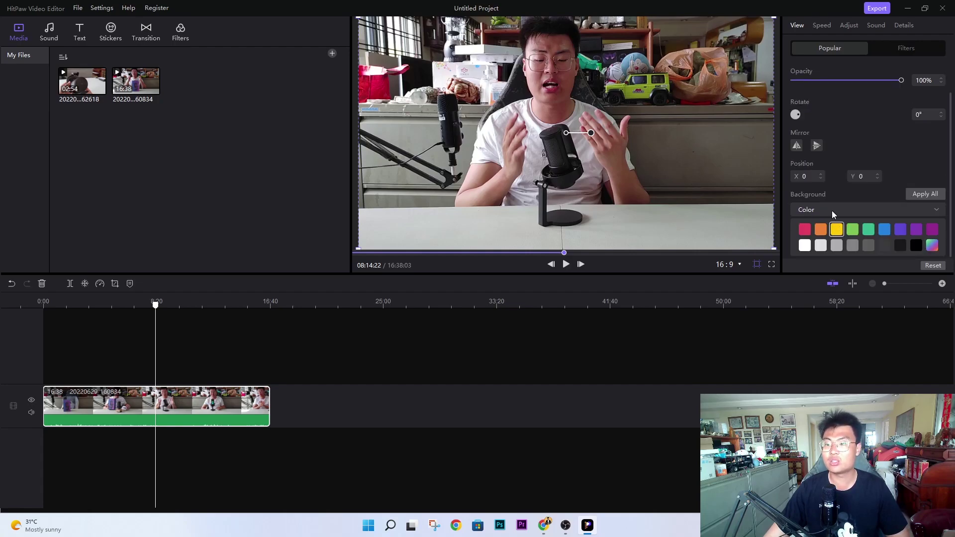
{"action": "scroll", "coordinate": [852, 158], "scroll_direction": "up", "scroll_amount": 1}
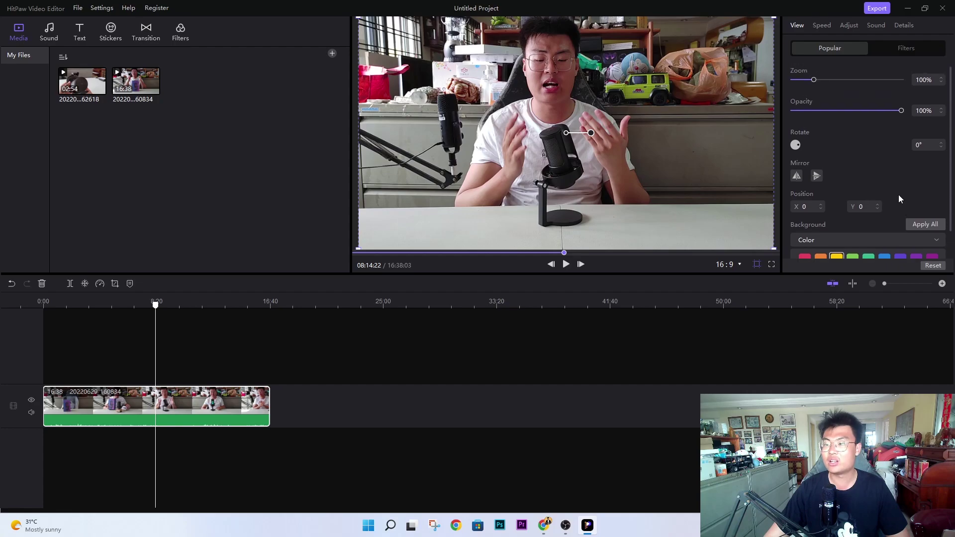
{"action": "left_click_drag", "start_coordinate": [901, 111], "coordinate": [841, 111]}
{"action": "left_click_drag", "start_coordinate": [862, 119], "coordinate": [910, 111]}
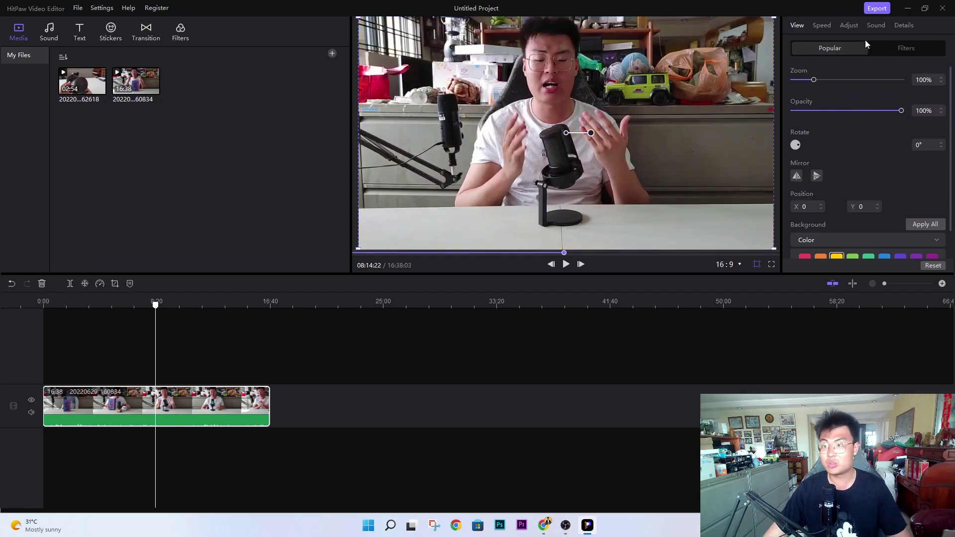
Step: Speed the main clip up to 19.35x and preview the result
{"action": "left_click", "coordinate": [823, 26]}
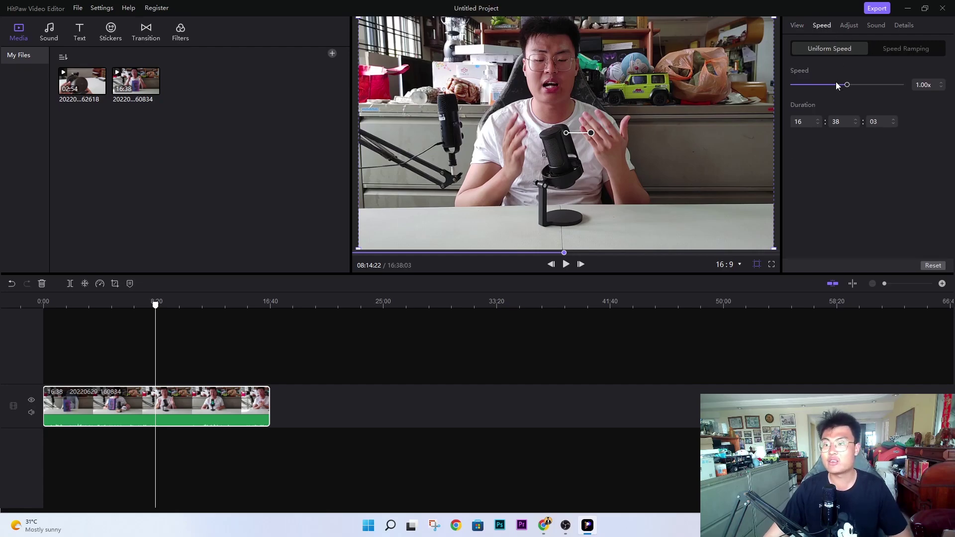
{"action": "left_click", "coordinate": [566, 264]}
{"action": "left_click_drag", "start_coordinate": [846, 84], "coordinate": [858, 86]}
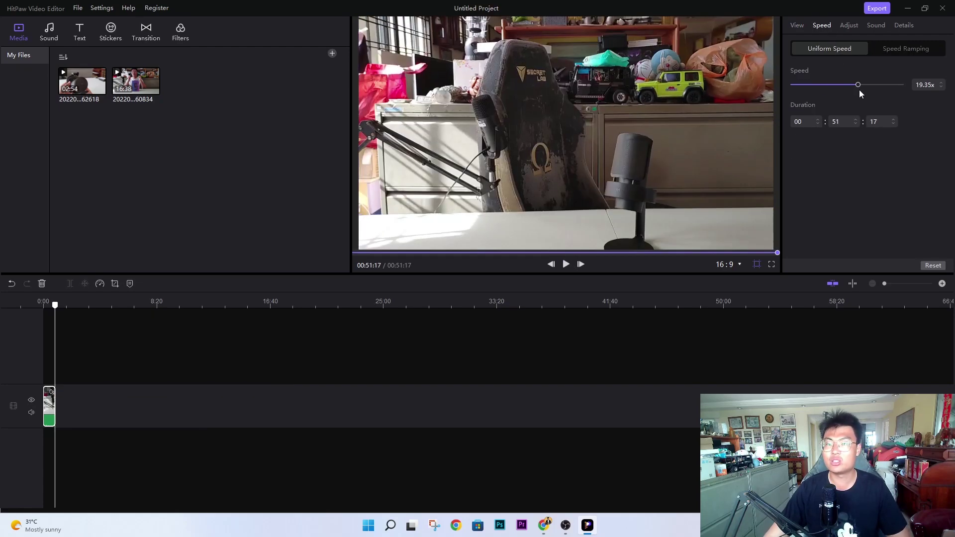
{"action": "left_click", "coordinate": [566, 264]}
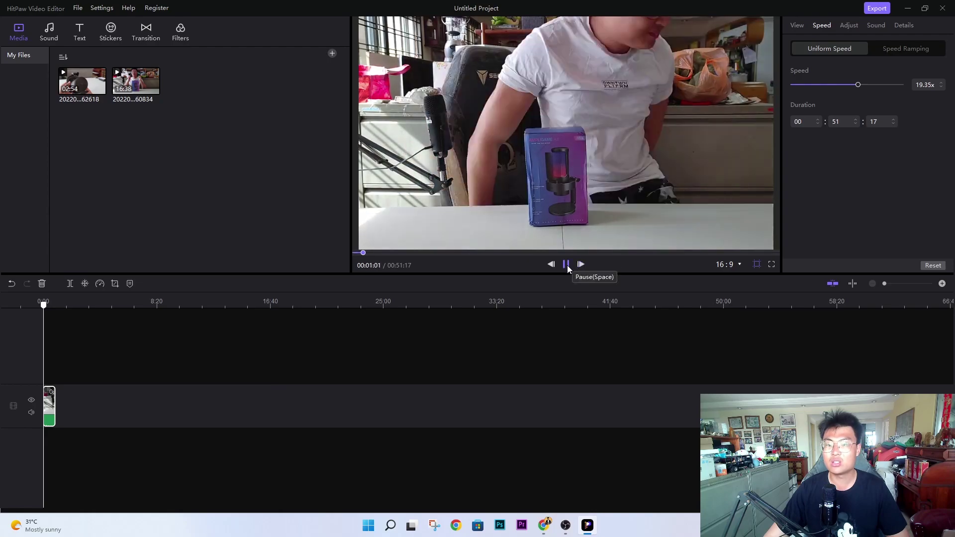
{"action": "left_click", "coordinate": [568, 264]}
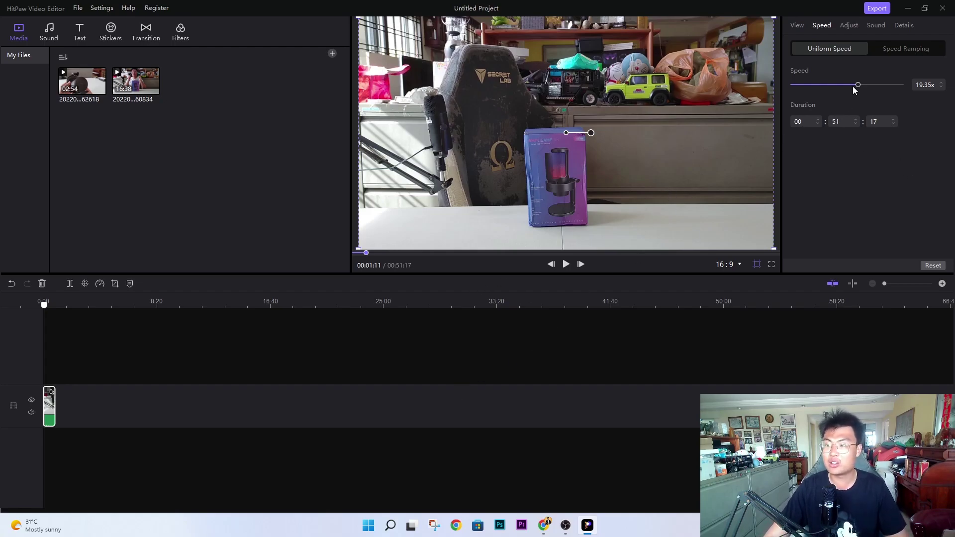
Step: Reset the clip to 1.00x speed and apply the Customize speed-ramping preset
{"action": "left_click", "coordinate": [933, 265]}
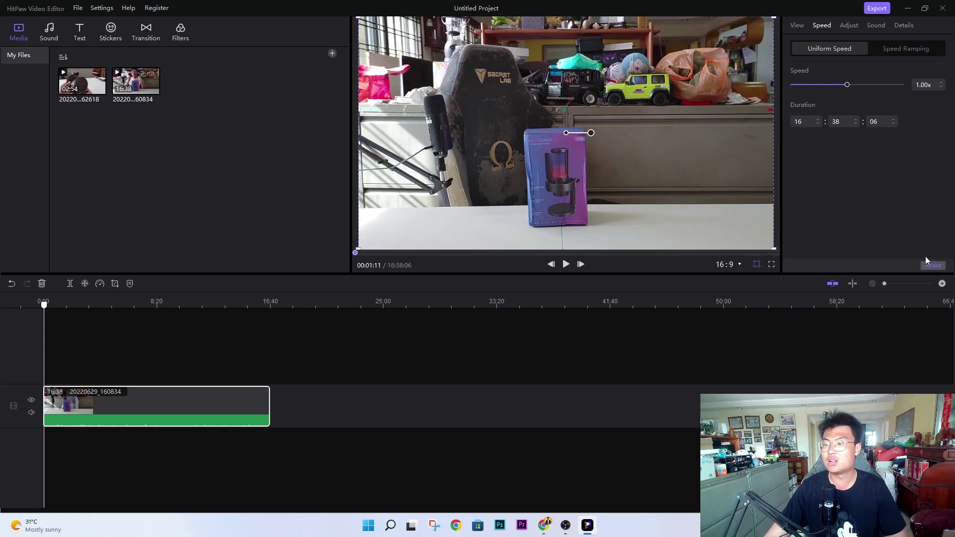
{"action": "left_click", "coordinate": [893, 45]}
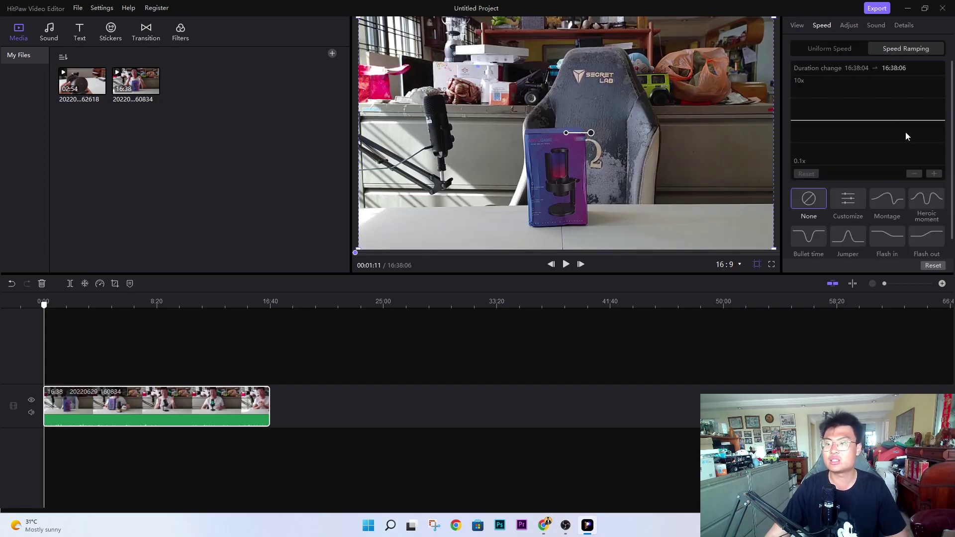
{"action": "scroll", "coordinate": [853, 210], "scroll_direction": "down", "scroll_amount": 1}
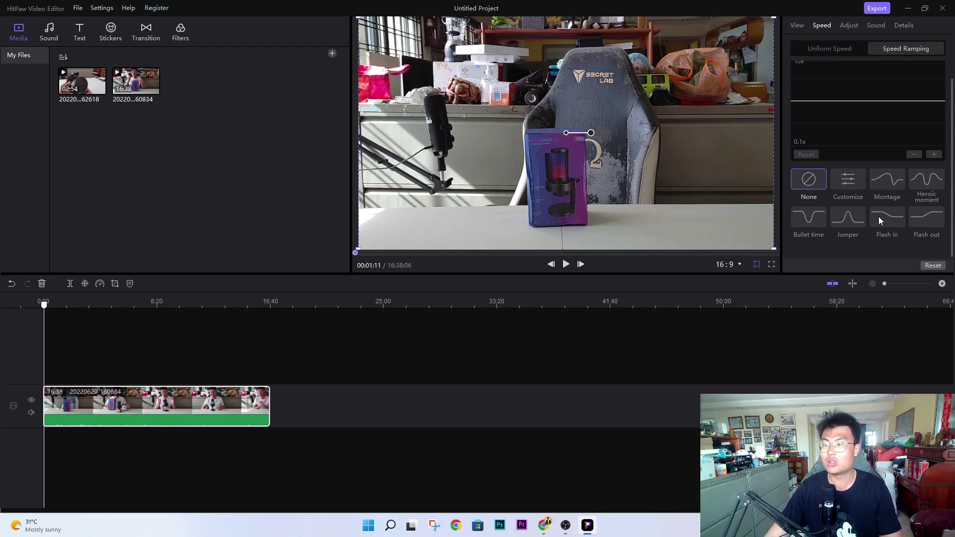
{"action": "left_click", "coordinate": [849, 183]}
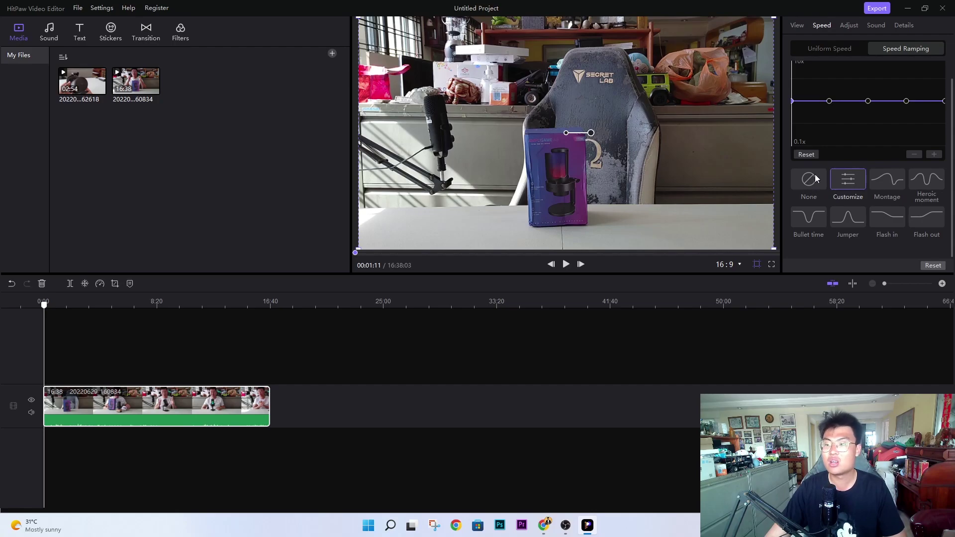
Step: Try brightness and contrast changes near 9:26, then reset all colour adjustments to 0%
{"action": "left_click", "coordinate": [850, 26]}
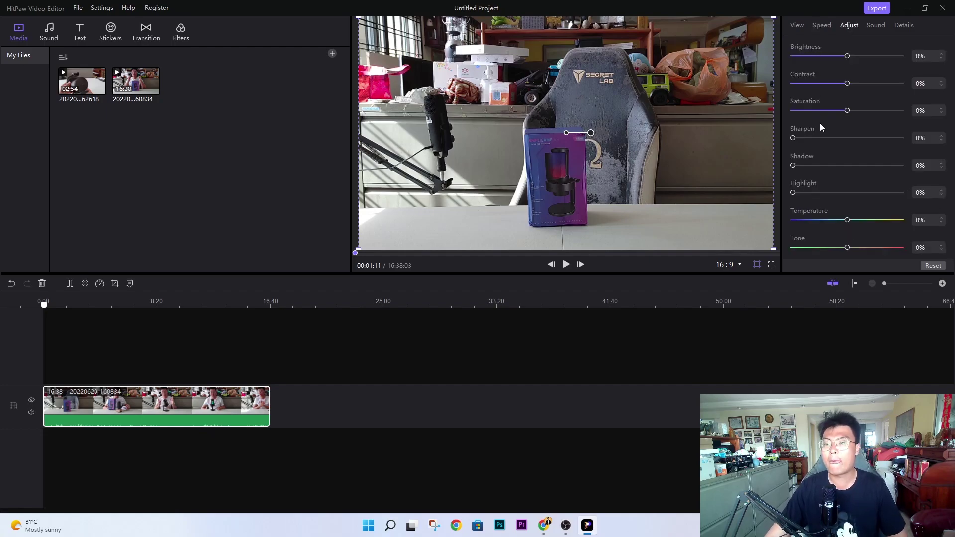
{"action": "left_click", "coordinate": [172, 304]}
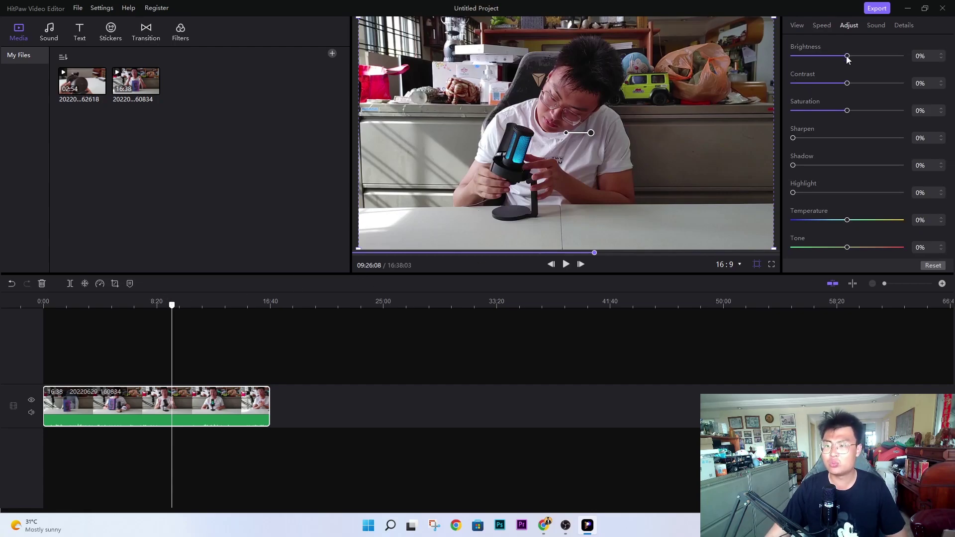
{"action": "left_click_drag", "start_coordinate": [846, 57], "coordinate": [834, 57]}
{"action": "left_click_drag", "start_coordinate": [850, 88], "coordinate": [794, 87]}
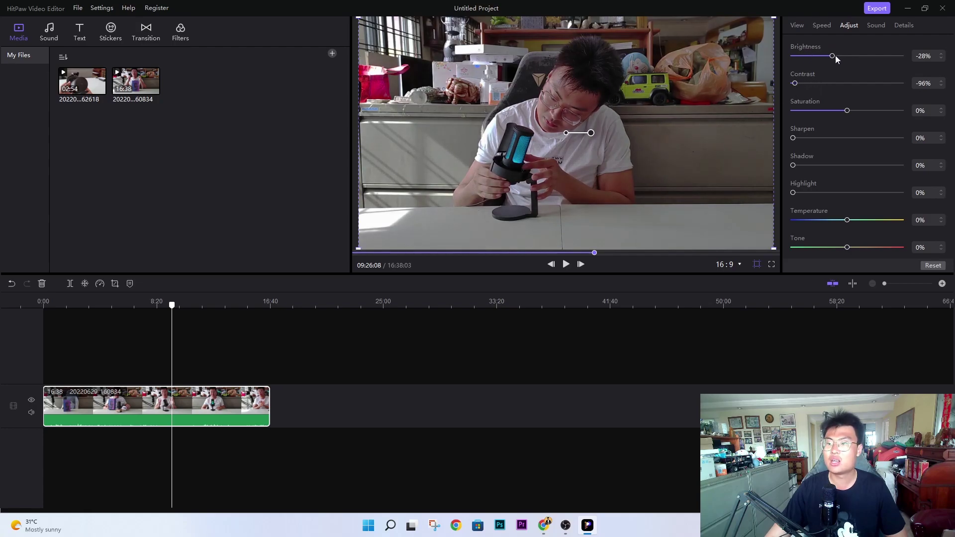
{"action": "left_click_drag", "start_coordinate": [835, 57], "coordinate": [854, 56]}
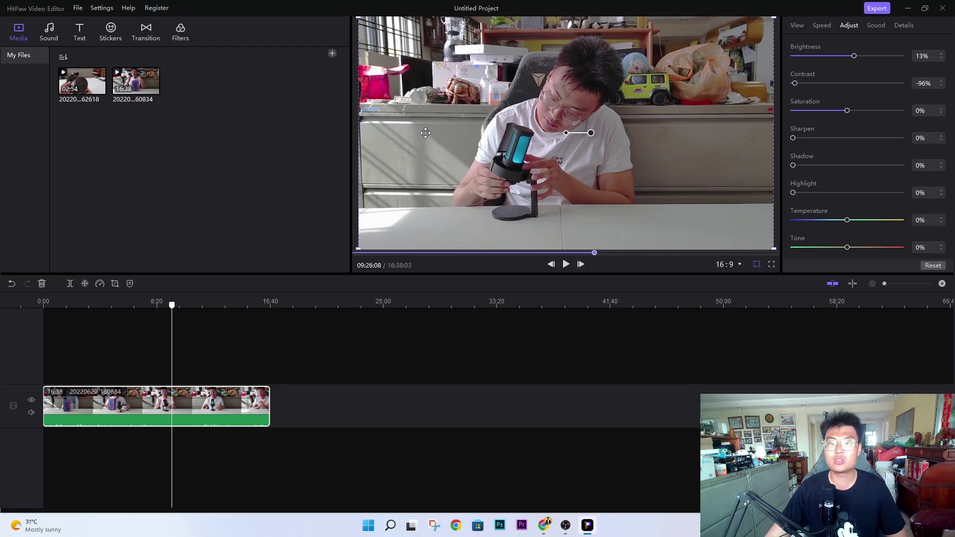
{"action": "left_click", "coordinate": [932, 265]}
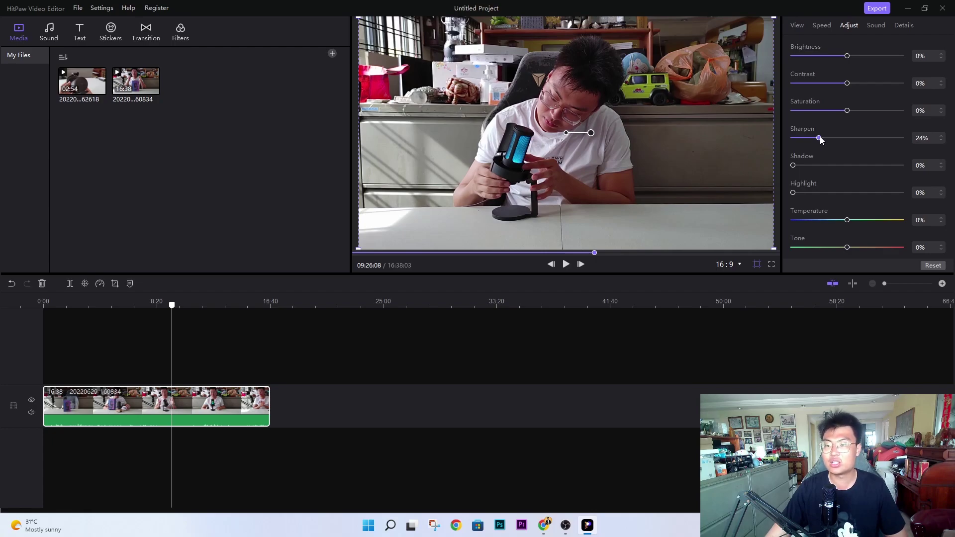
Step: Try sharpening, check the Sound settings, then view file details: 1920*1080 mp4, 53.41FPS, 2.13GB
{"action": "left_click_drag", "start_coordinate": [820, 137], "coordinate": [751, 141]}
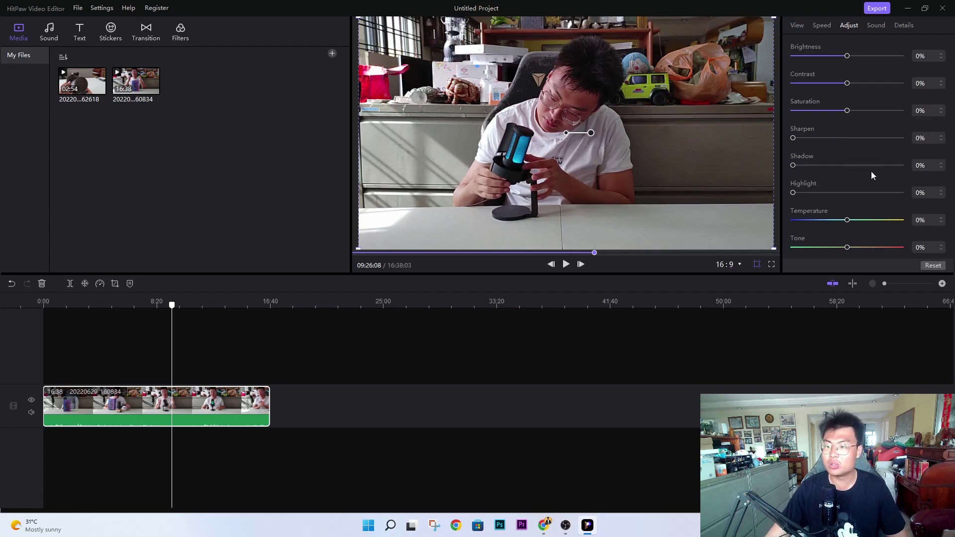
{"action": "scroll", "coordinate": [871, 172], "scroll_direction": "down", "scroll_amount": 1}
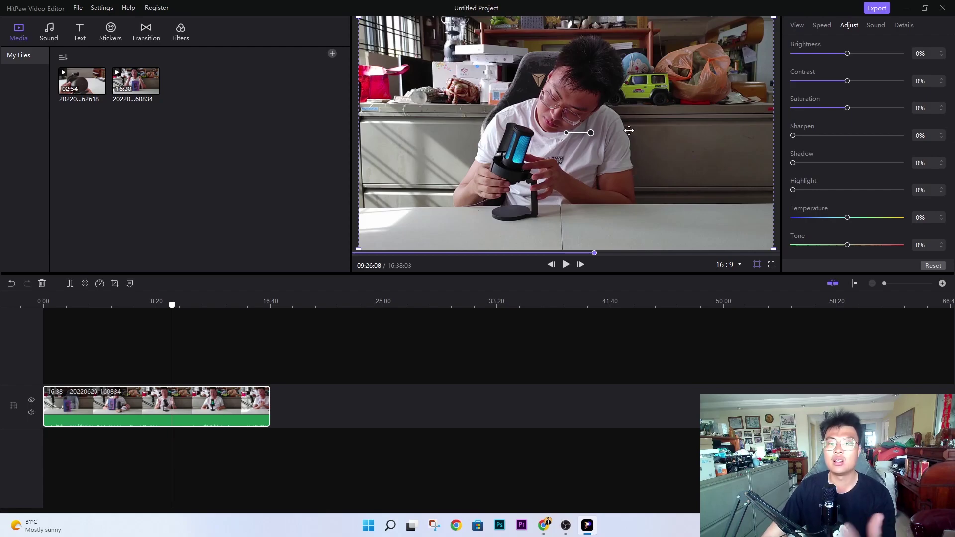
{"action": "scroll", "coordinate": [867, 146], "scroll_direction": "up", "scroll_amount": 1}
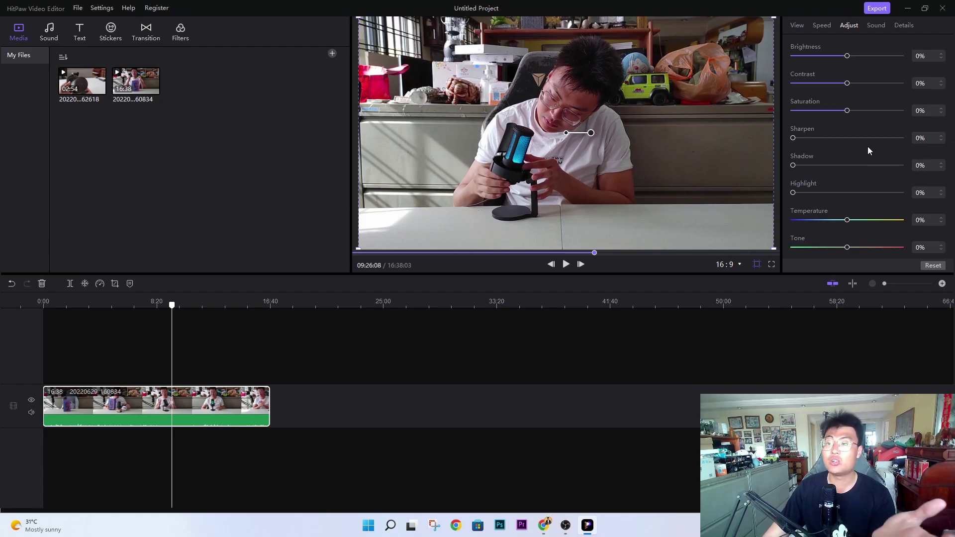
{"action": "left_click", "coordinate": [876, 25]}
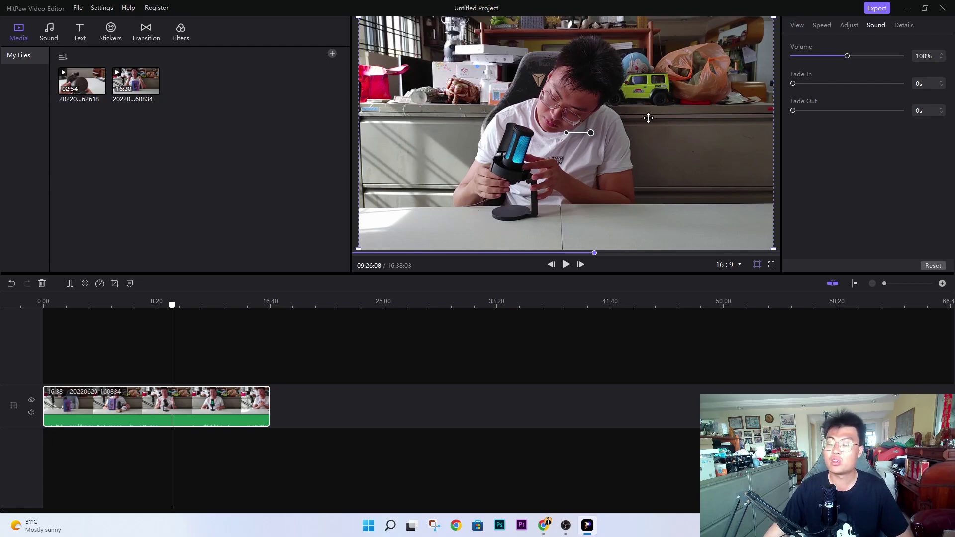
{"action": "left_click", "coordinate": [902, 27]}
{"action": "scroll", "coordinate": [885, 130], "scroll_direction": "down", "scroll_amount": 2}
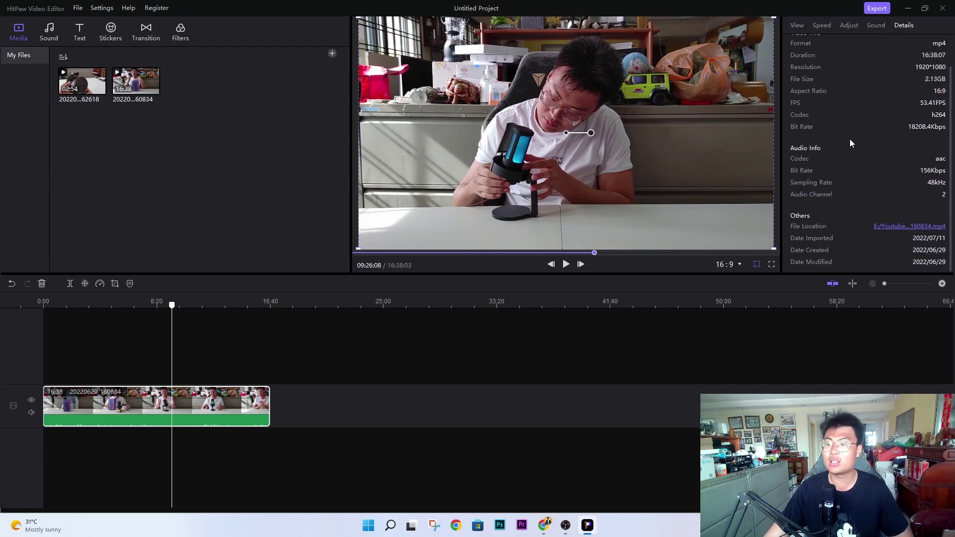
{"action": "scroll", "coordinate": [848, 116], "scroll_direction": "up", "scroll_amount": 2}
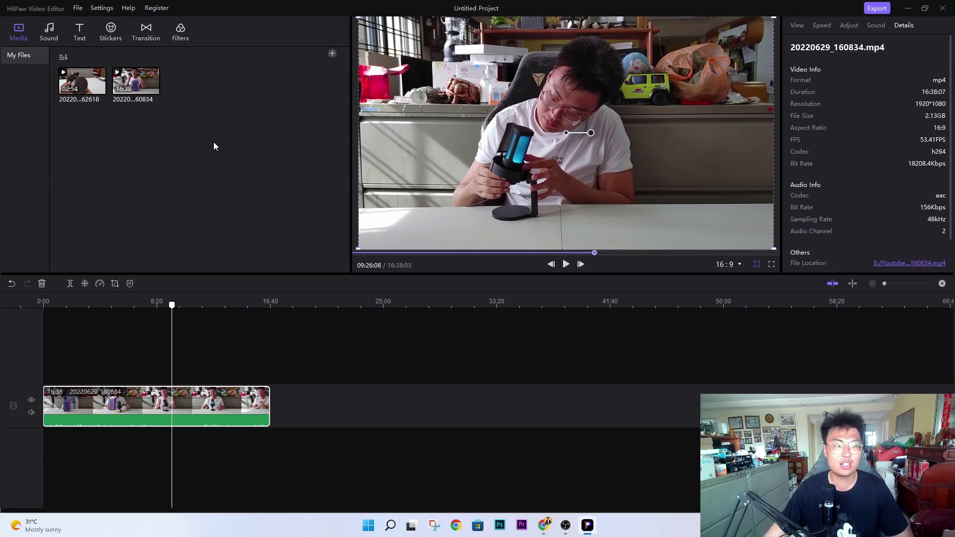
Step: Put the 2:54 clip on the track above the main clip near 8:20, then open the Sound library
{"action": "left_click_drag", "start_coordinate": [82, 81], "coordinate": [172, 357]}
{"action": "left_click", "coordinate": [295, 416]}
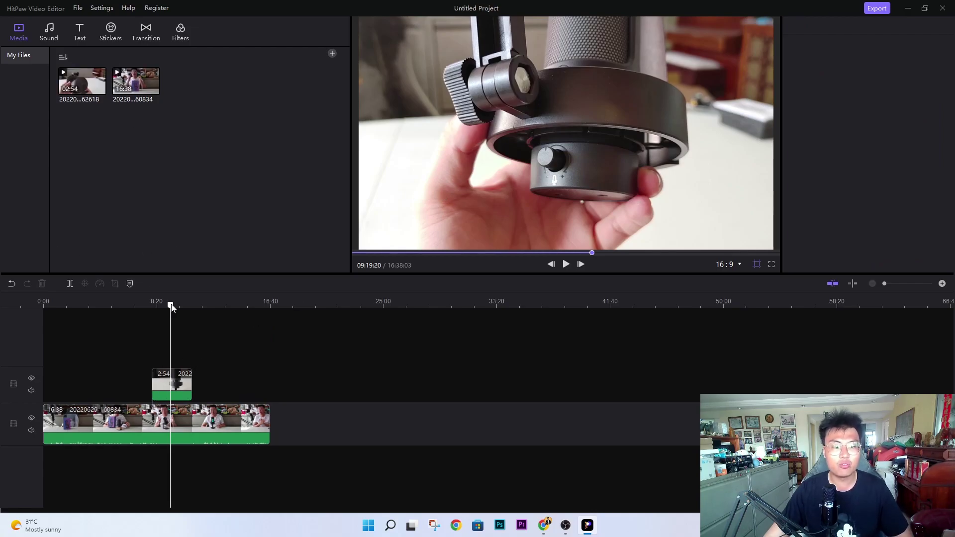
{"action": "left_click_drag", "start_coordinate": [170, 305], "coordinate": [212, 305]}
{"action": "left_click", "coordinate": [49, 32]}
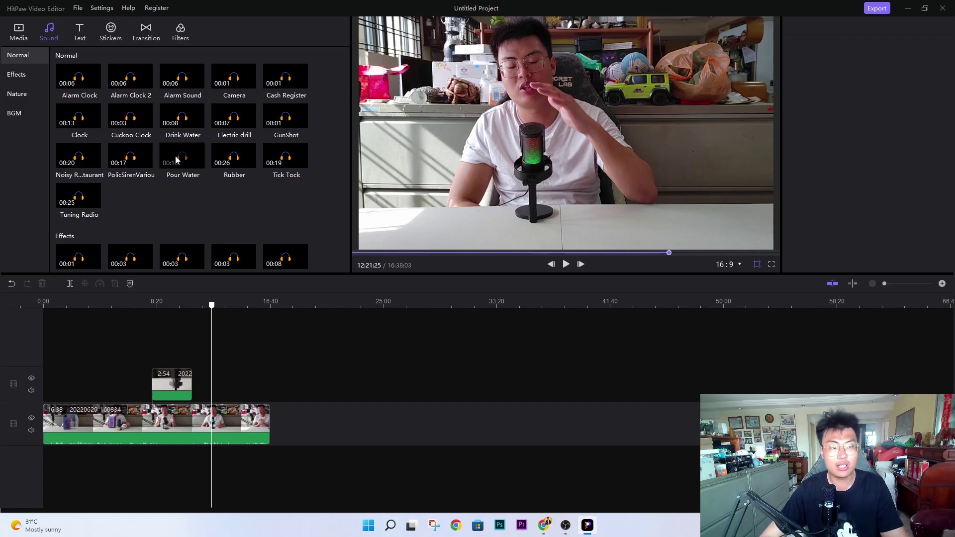
Step: Browse the Sound library's Effects, Nature and BGM tracks without adding any, then open Text presets
{"action": "scroll", "coordinate": [209, 112], "scroll_direction": "down", "scroll_amount": 2}
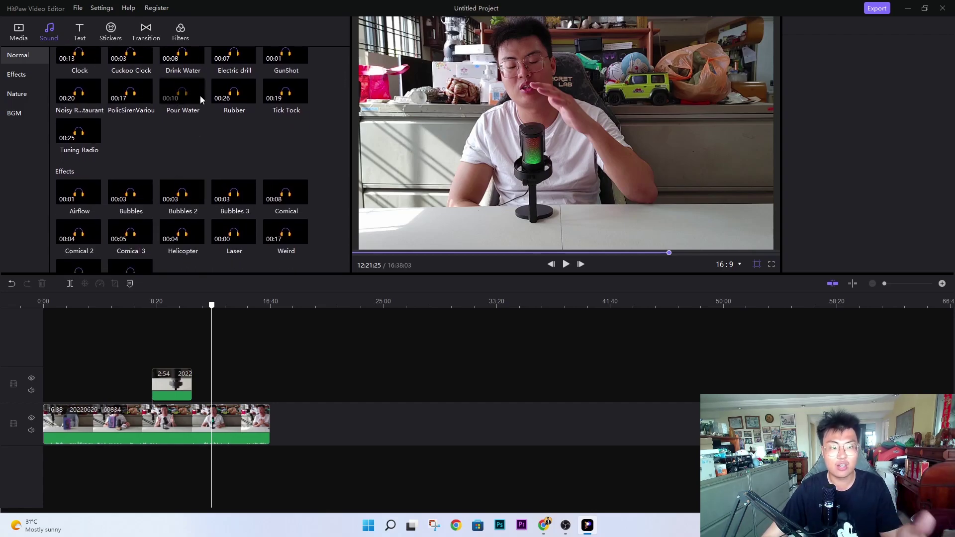
{"action": "scroll", "coordinate": [243, 117], "scroll_direction": "down", "scroll_amount": 4}
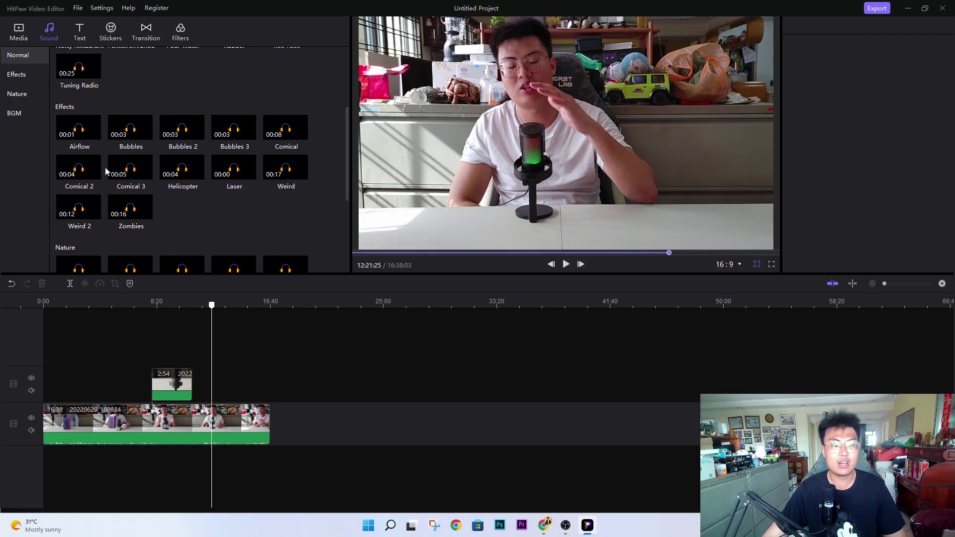
{"action": "scroll", "coordinate": [243, 115], "scroll_direction": "down", "scroll_amount": 3}
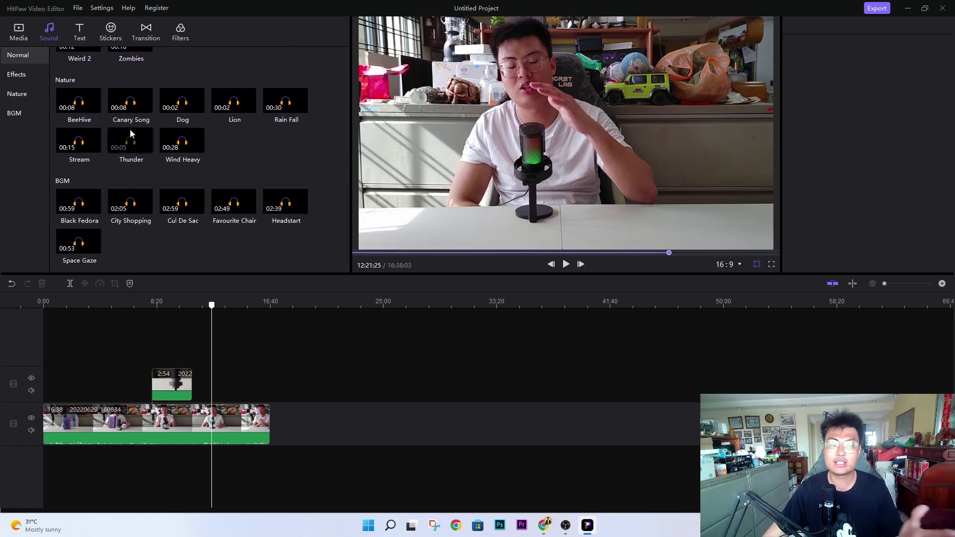
{"action": "left_click", "coordinate": [22, 79]}
{"action": "scroll", "coordinate": [179, 177], "scroll_direction": "down", "scroll_amount": 3}
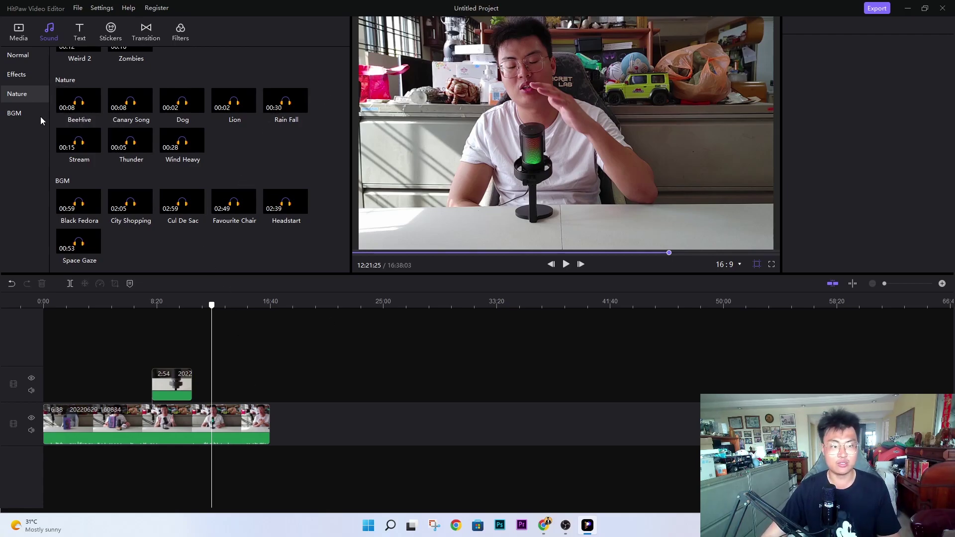
{"action": "left_click", "coordinate": [19, 111]}
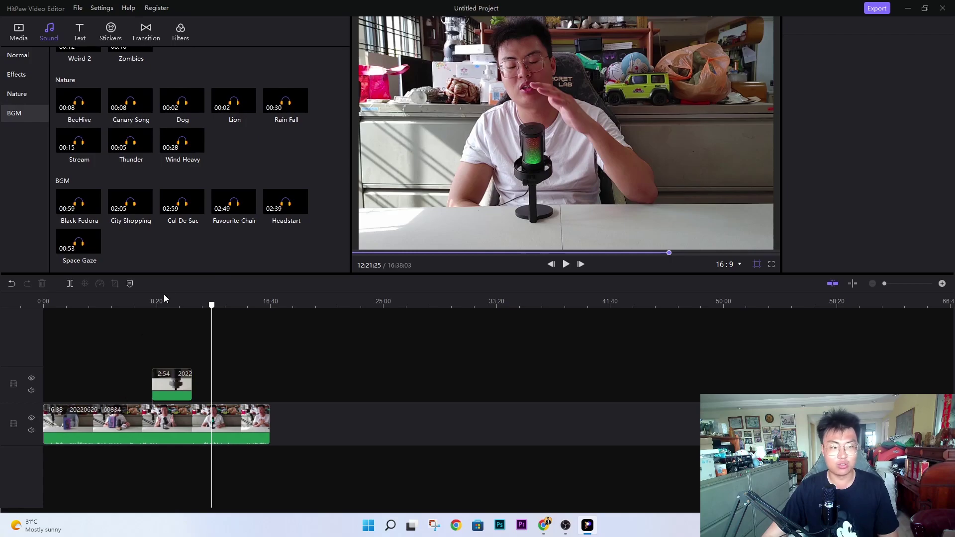
{"action": "scroll", "coordinate": [184, 186], "scroll_direction": "up", "scroll_amount": 5}
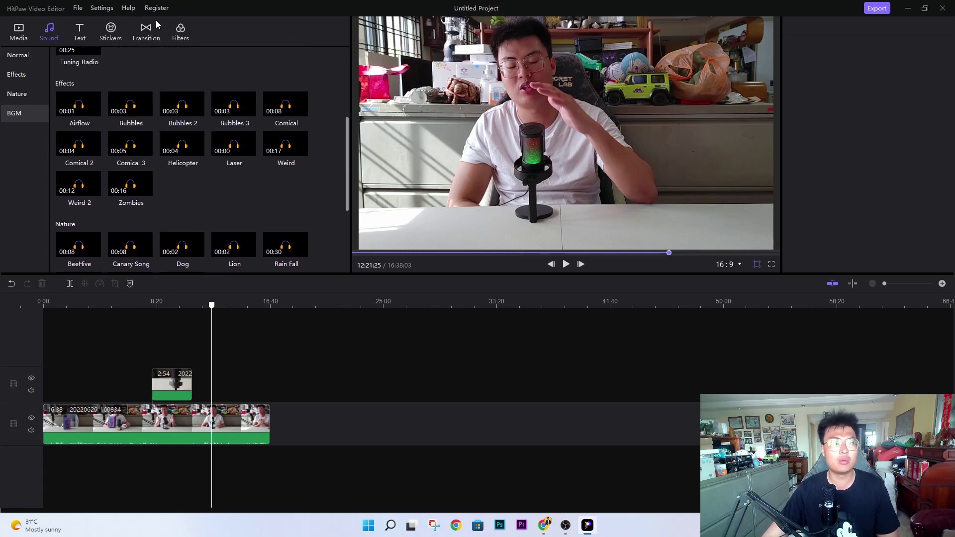
{"action": "left_click", "coordinate": [80, 31]}
Step: Drop the Abc. text preset onto the video and move it to the frame's lower right
{"action": "scroll", "coordinate": [238, 176], "scroll_direction": "down", "scroll_amount": 3}
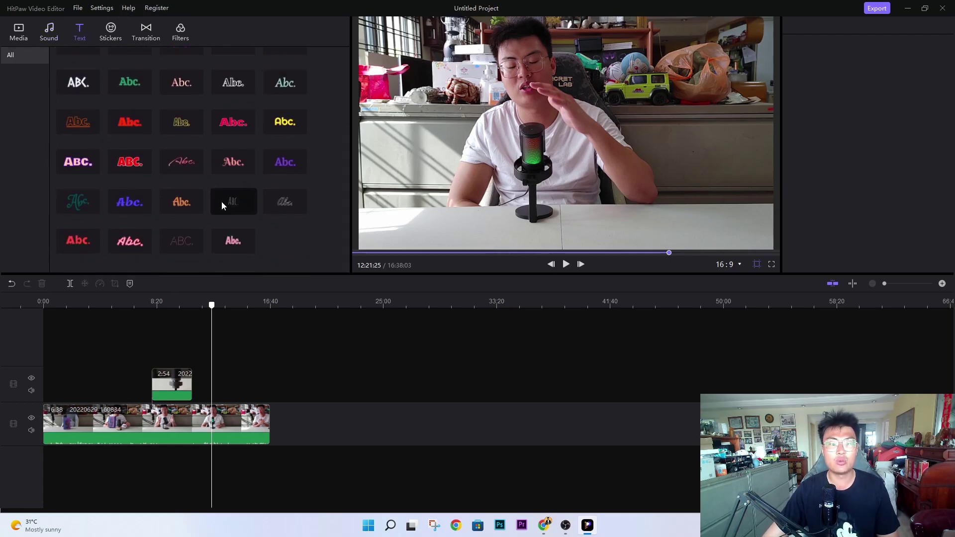
{"action": "scroll", "coordinate": [222, 201], "scroll_direction": "up", "scroll_amount": 3}
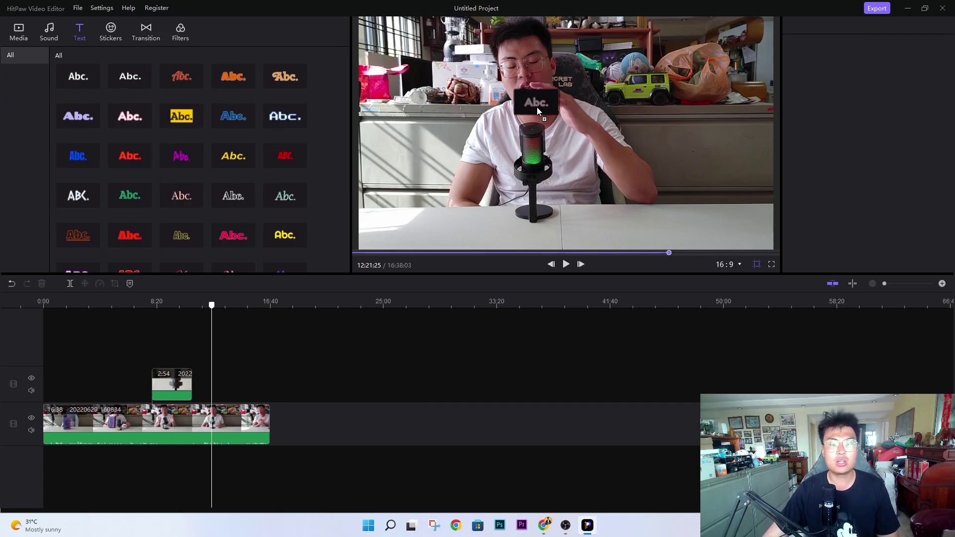
{"action": "left_click_drag", "start_coordinate": [537, 111], "coordinate": [464, 194]}
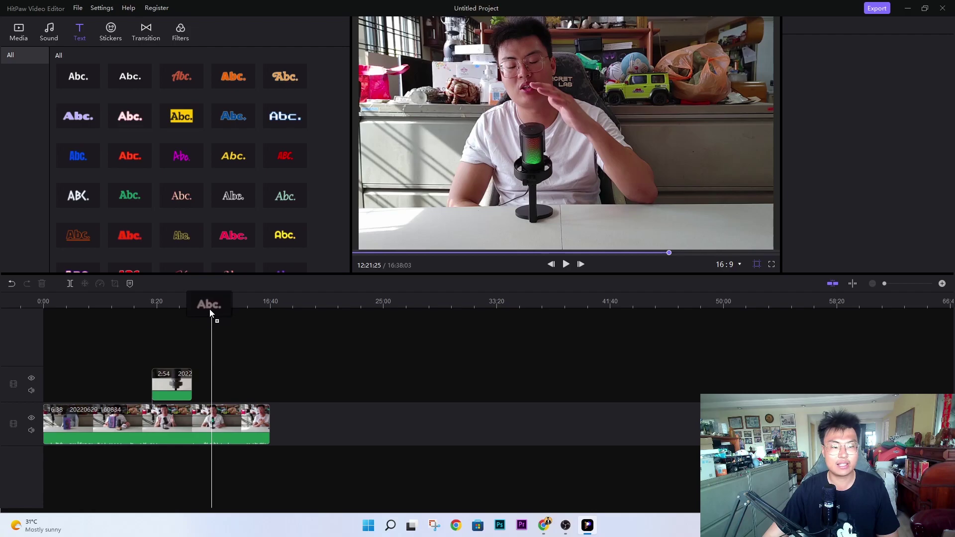
{"action": "left_click_drag", "start_coordinate": [210, 311], "coordinate": [658, 243]}
{"action": "left_click_drag", "start_coordinate": [564, 130], "coordinate": [644, 224]}
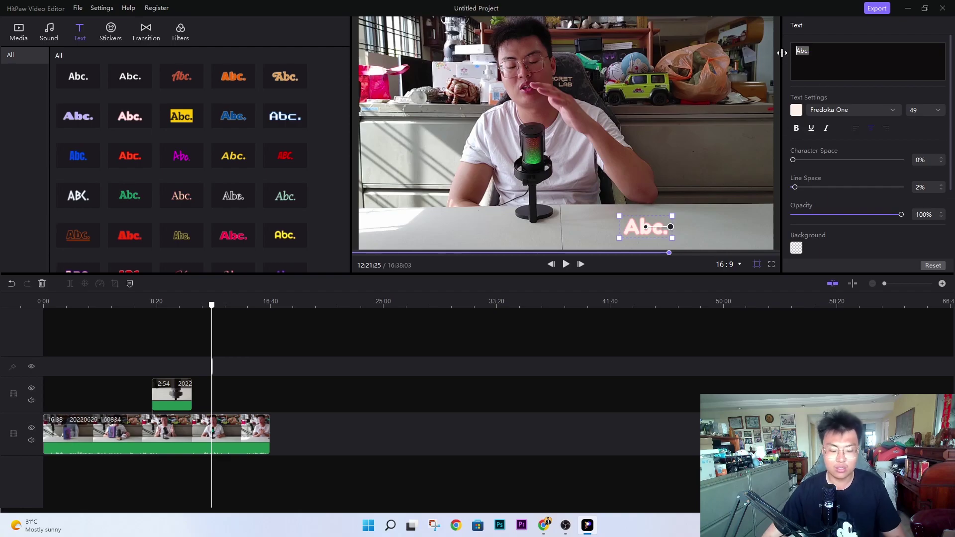
Step: Change the title text to Cool, enlarge and tilt it, and try light yellow and dark blue colours
{"action": "type", "text": "Cool"}
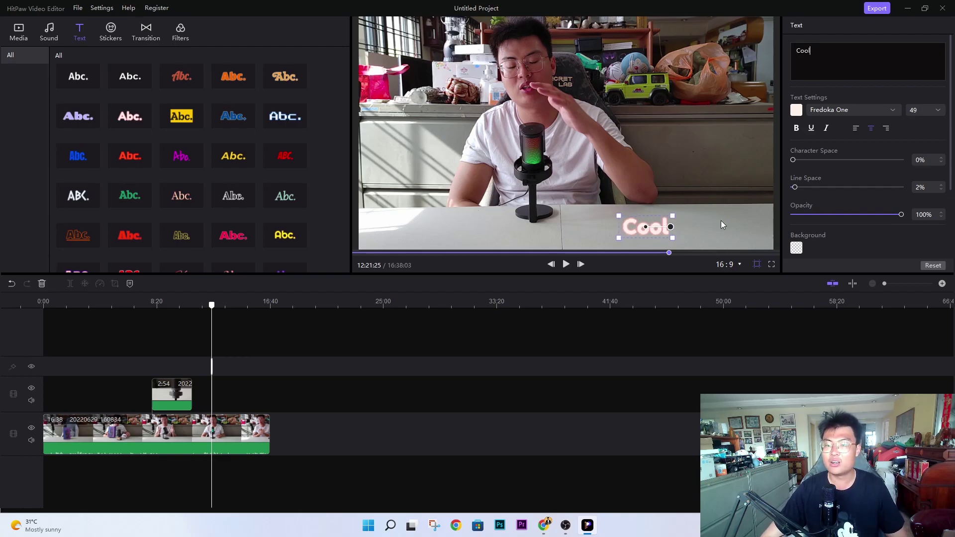
{"action": "left_click_drag", "start_coordinate": [674, 215], "coordinate": [632, 159]}
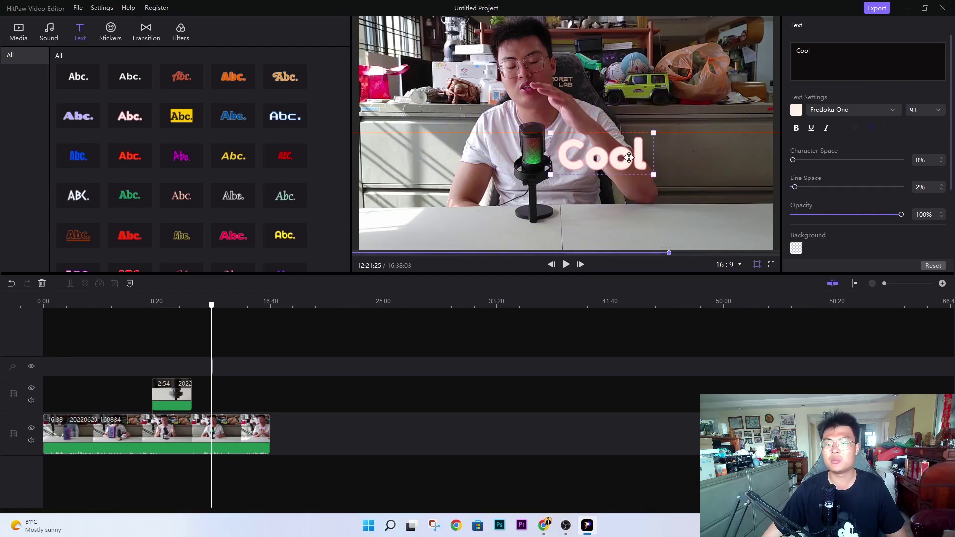
{"action": "left_click", "coordinate": [796, 110]}
{"action": "left_click", "coordinate": [826, 196]}
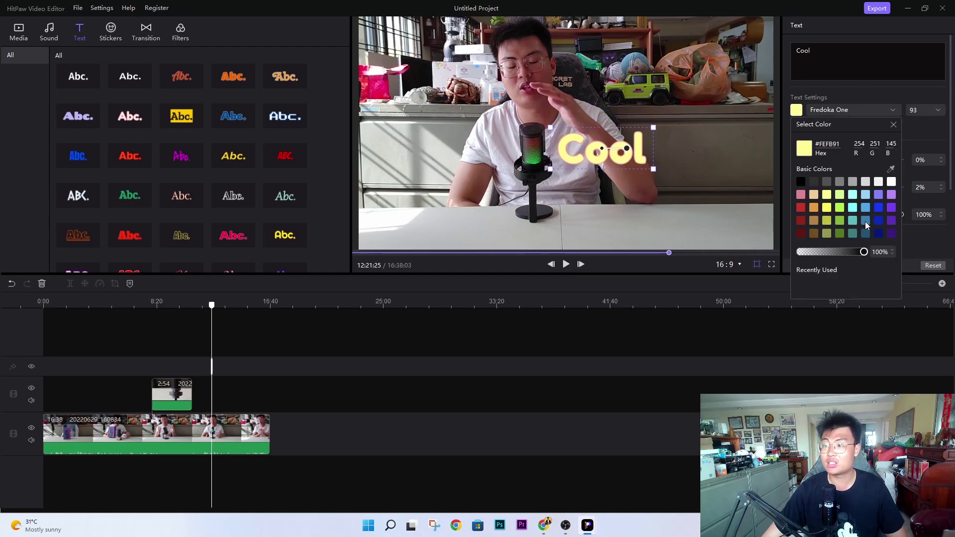
{"action": "left_click", "coordinate": [877, 220]}
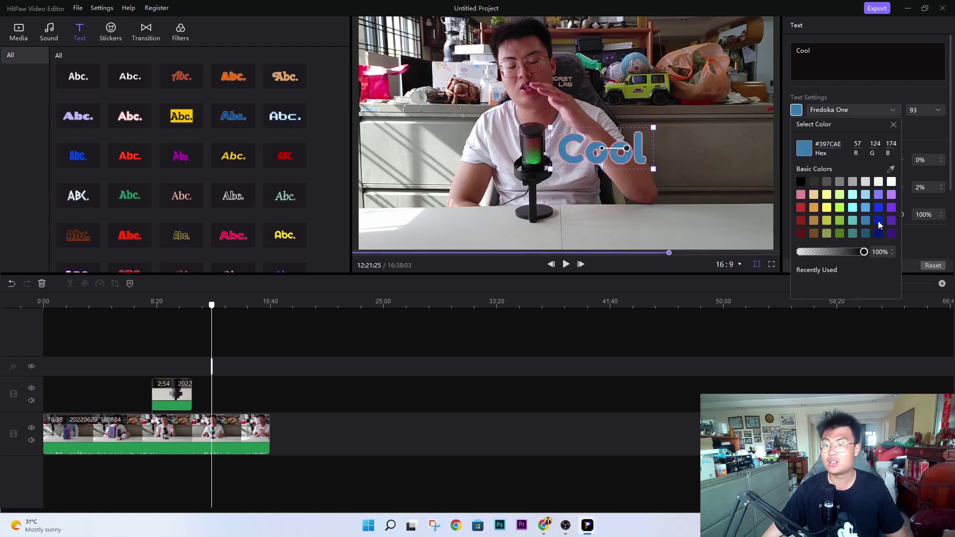
{"action": "left_click", "coordinate": [806, 105]}
Step: Try 25% letter spacing and a black border, then reset the Cool text to default styling
{"action": "left_click_drag", "start_coordinate": [793, 160], "coordinate": [822, 188]}
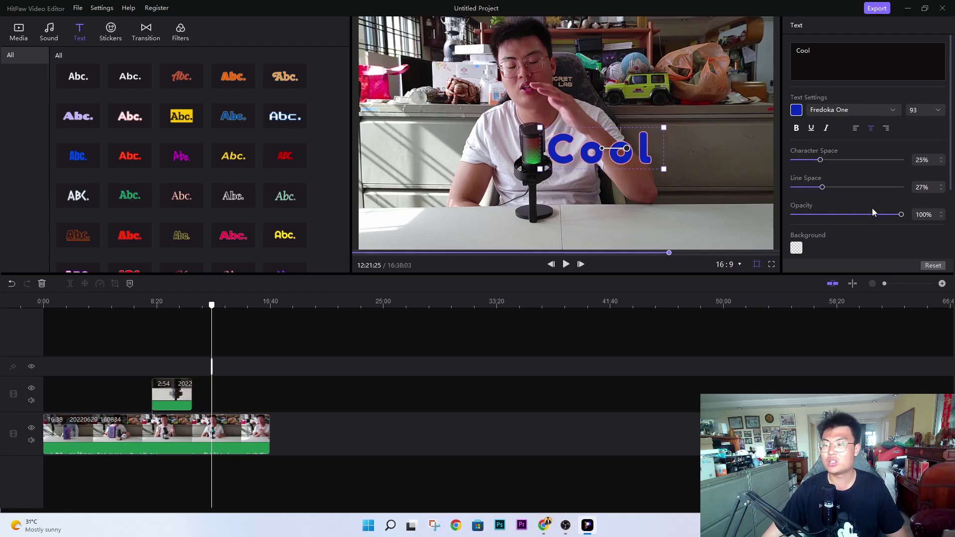
{"action": "scroll", "coordinate": [851, 231], "scroll_direction": "down", "scroll_amount": 2}
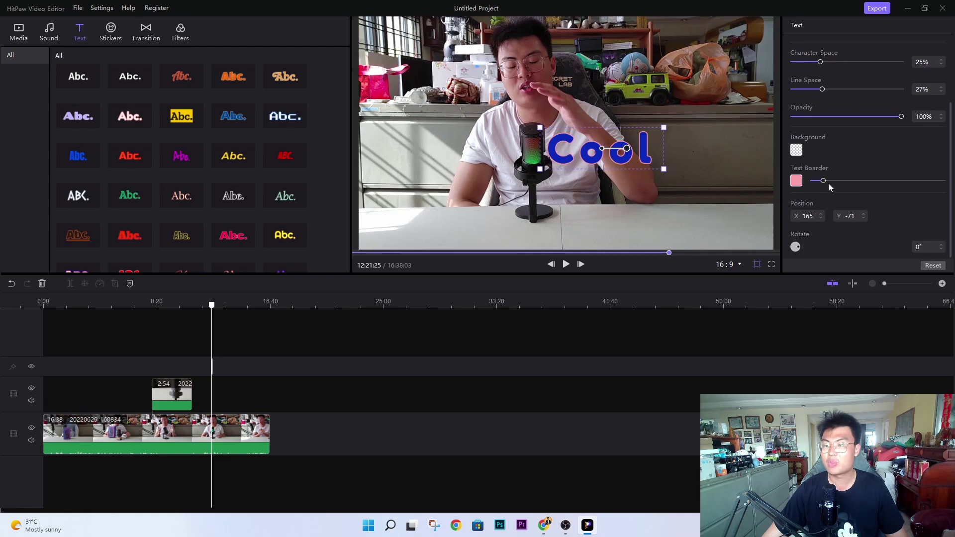
{"action": "left_click", "coordinate": [796, 181]}
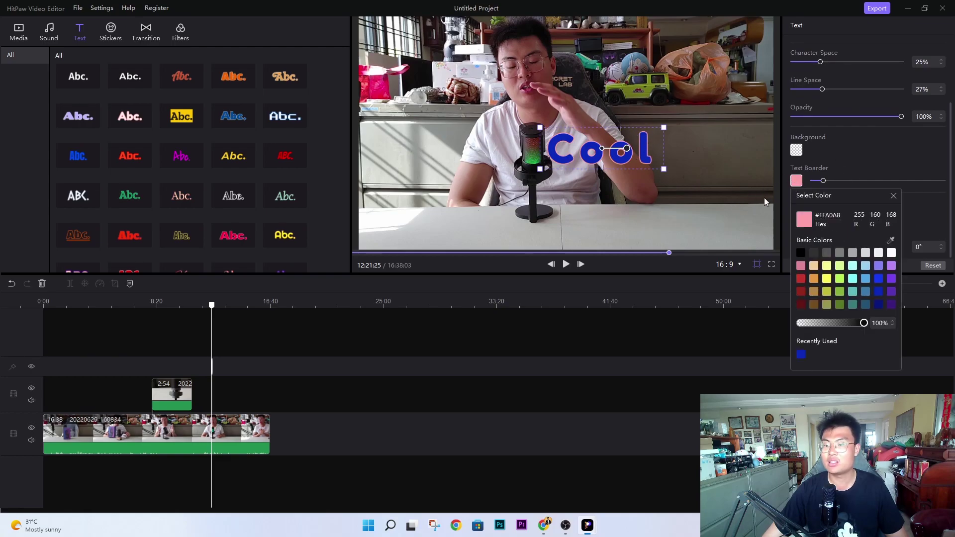
{"action": "left_click", "coordinate": [801, 253]}
{"action": "left_click", "coordinate": [864, 185]}
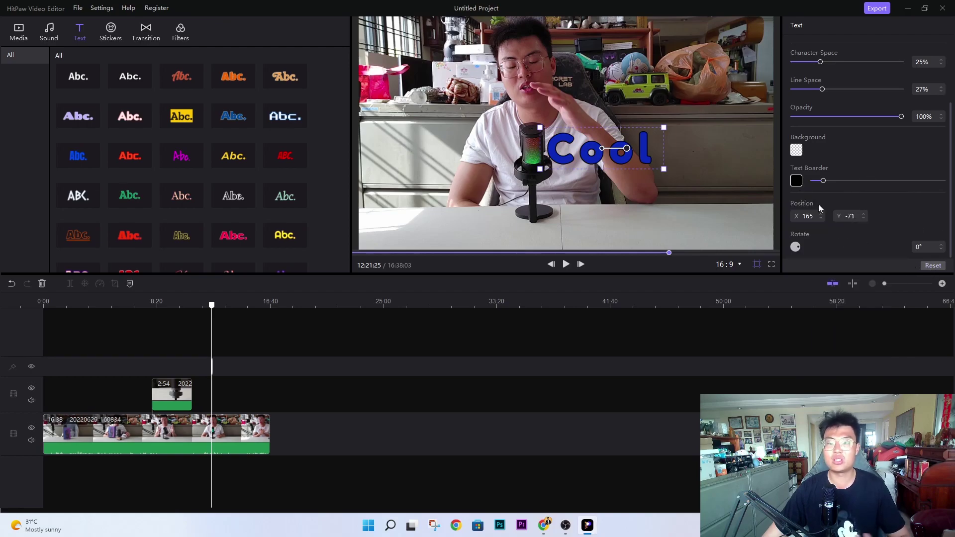
{"action": "left_click", "coordinate": [931, 265]}
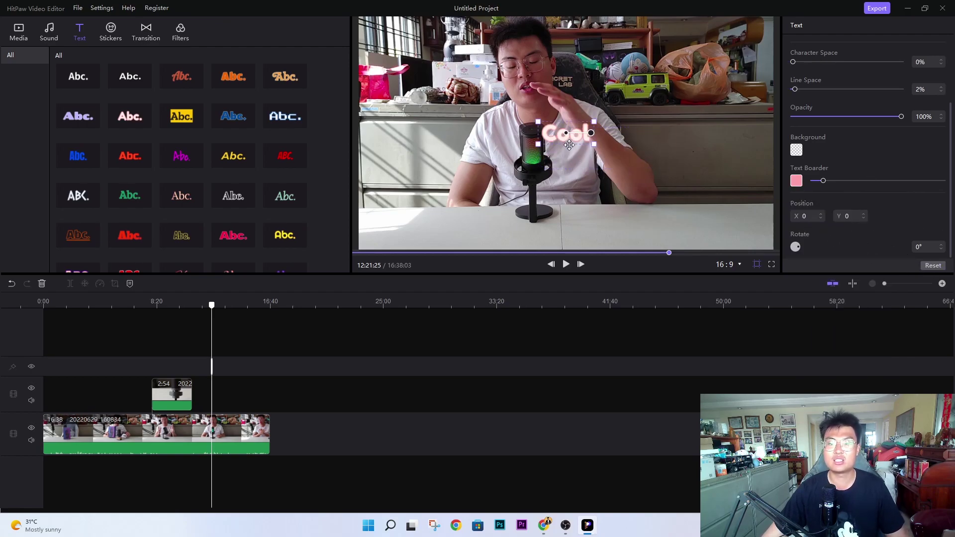
{"action": "scroll", "coordinate": [836, 115], "scroll_direction": "up", "scroll_amount": 3}
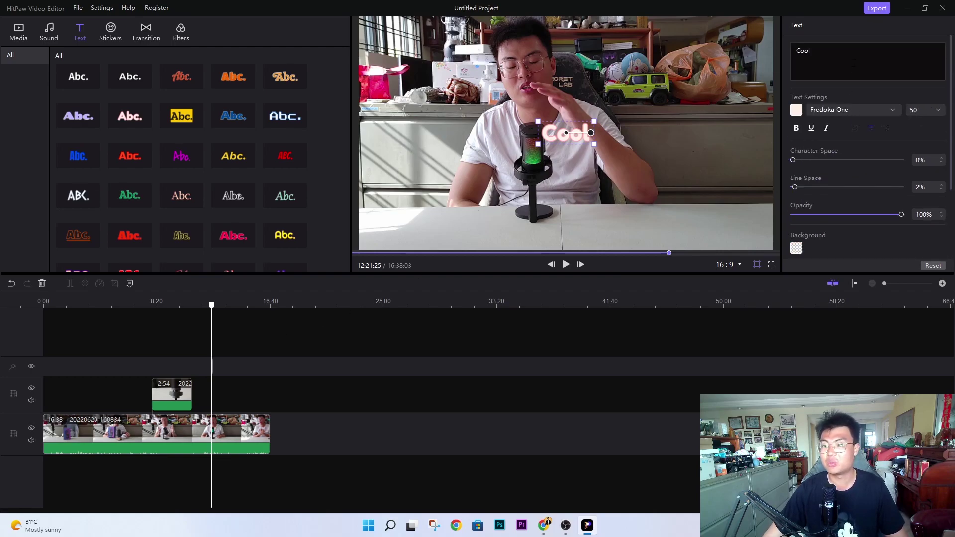
Step: Scroll the sticker library down to the Effects stickers
{"action": "left_click", "coordinate": [112, 31]}
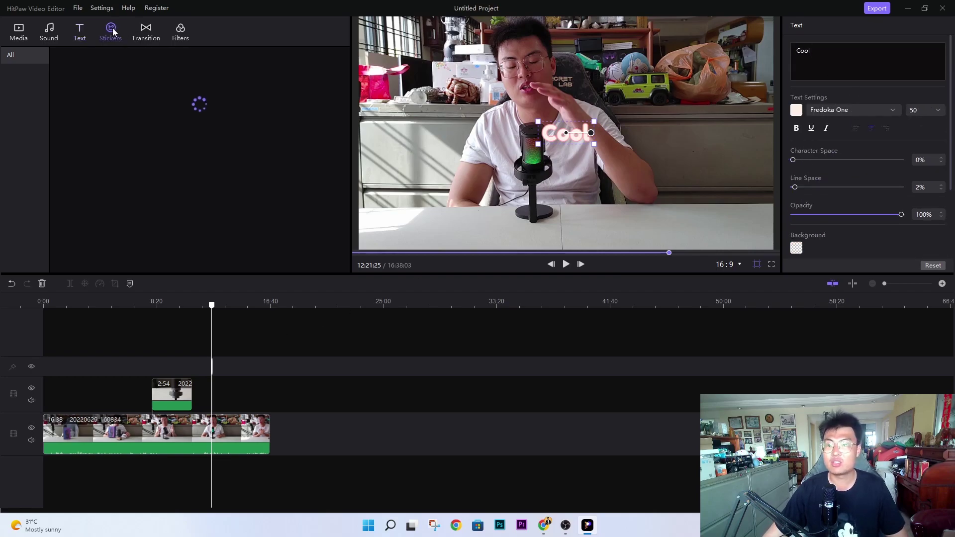
{"action": "left_click", "coordinate": [229, 443]}
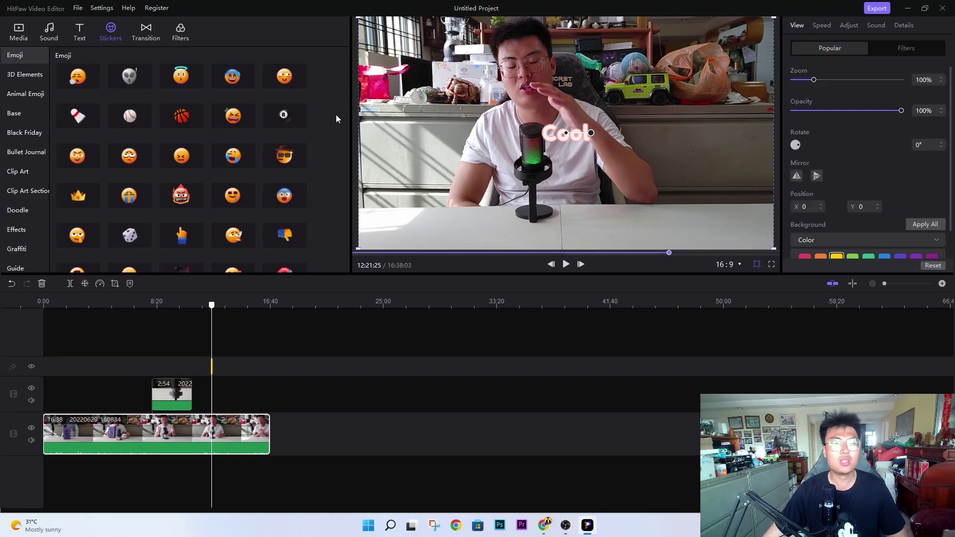
{"action": "scroll", "coordinate": [282, 178], "scroll_direction": "down", "scroll_amount": 5}
{"action": "scroll", "coordinate": [40, 172], "scroll_direction": "down", "scroll_amount": 5}
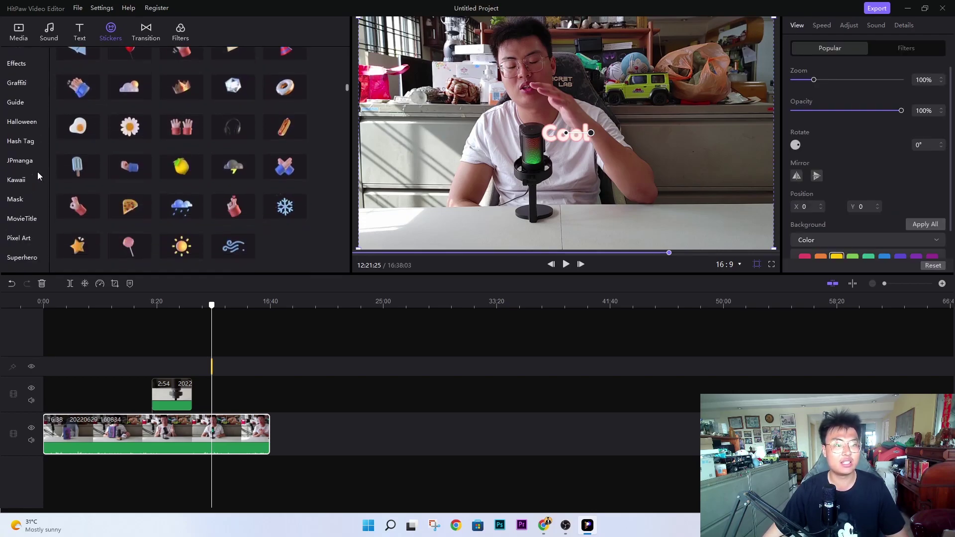
{"action": "scroll", "coordinate": [120, 159], "scroll_direction": "down", "scroll_amount": 10}
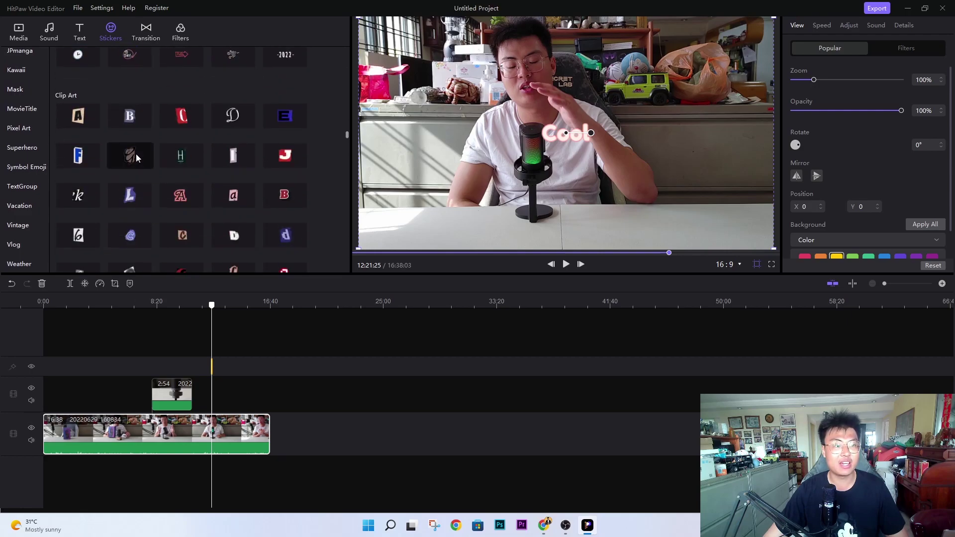
{"action": "scroll", "coordinate": [211, 152], "scroll_direction": "down", "scroll_amount": 10}
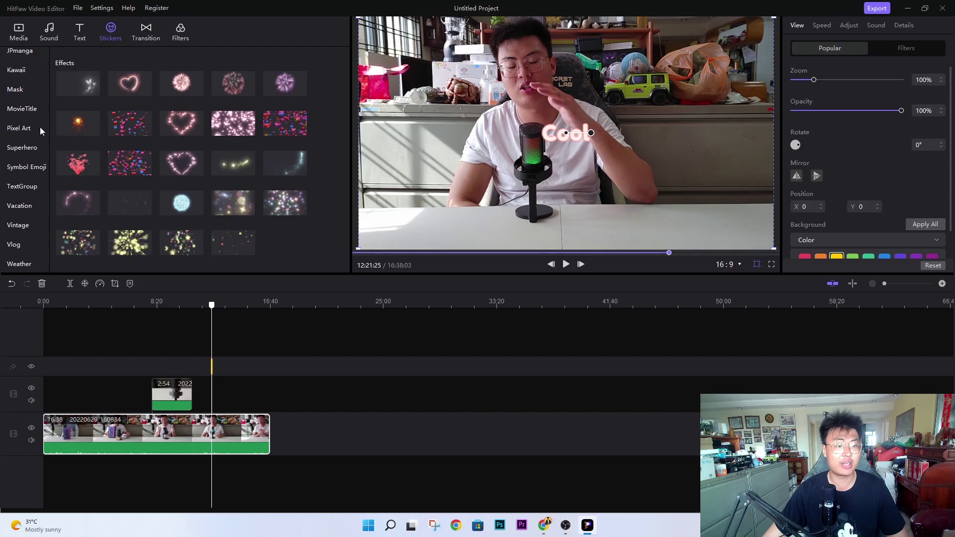
{"action": "scroll", "coordinate": [202, 178], "scroll_direction": "down", "scroll_amount": 10}
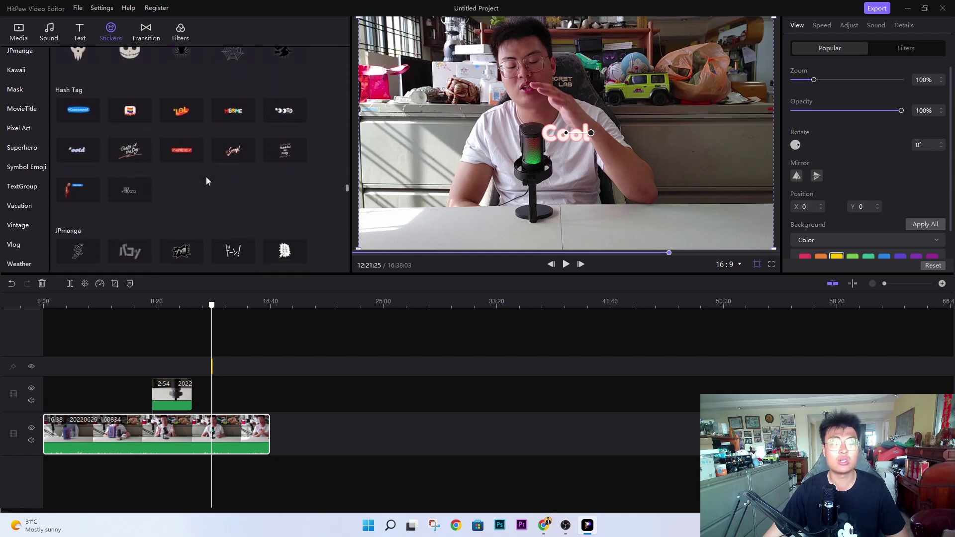
{"action": "scroll", "coordinate": [207, 179], "scroll_direction": "down", "scroll_amount": 10}
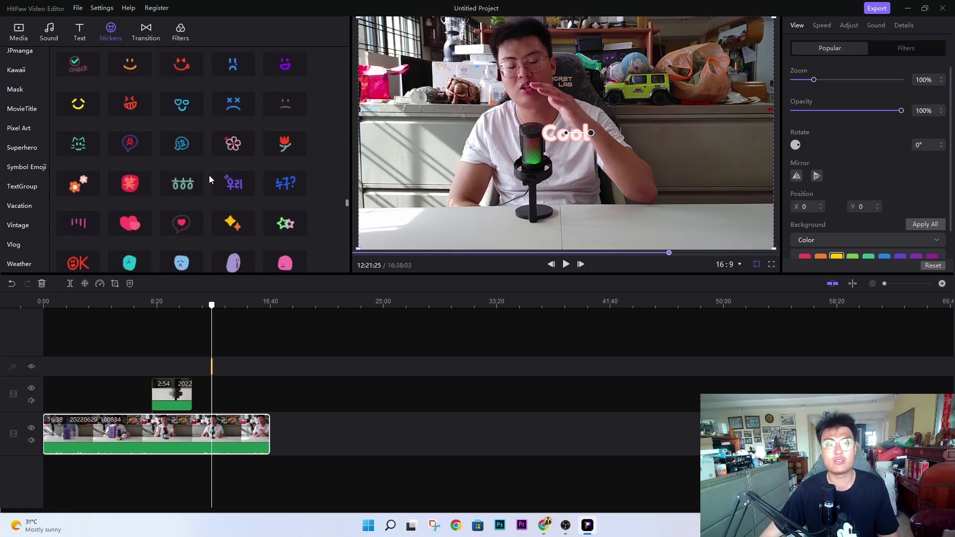
{"action": "scroll", "coordinate": [208, 179], "scroll_direction": "down", "scroll_amount": 10}
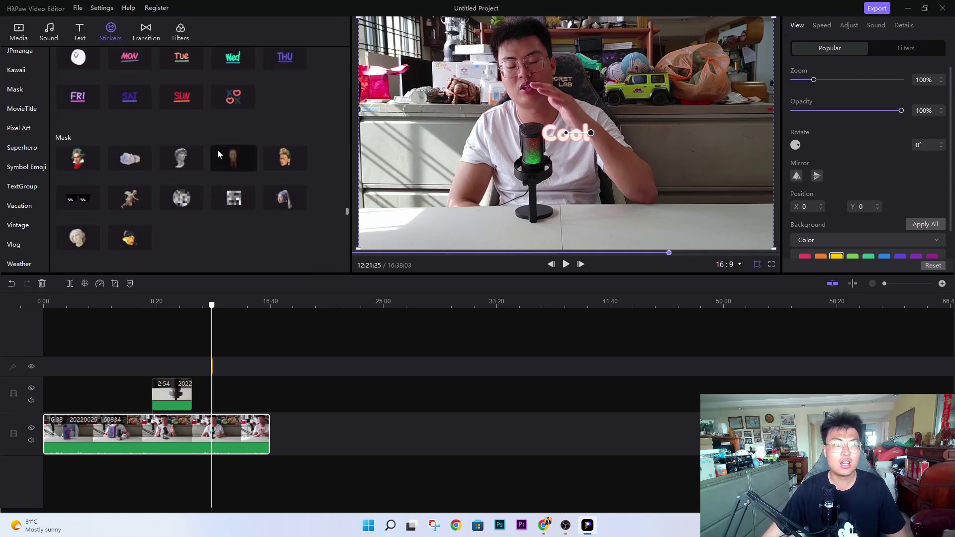
{"action": "scroll", "coordinate": [219, 155], "scroll_direction": "up", "scroll_amount": 12}
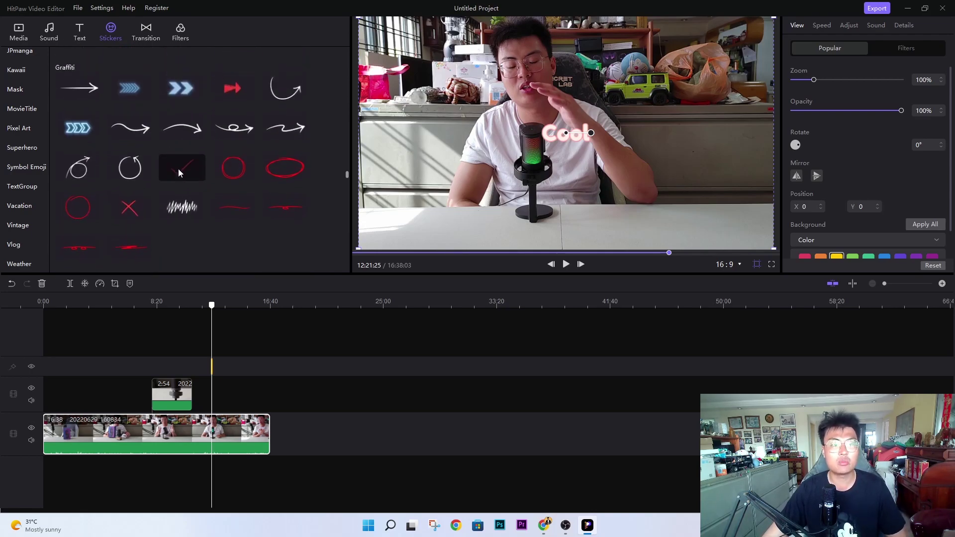
{"action": "scroll", "coordinate": [179, 168], "scroll_direction": "up", "scroll_amount": 5}
{"action": "scroll", "coordinate": [213, 193], "scroll_direction": "down", "scroll_amount": 2}
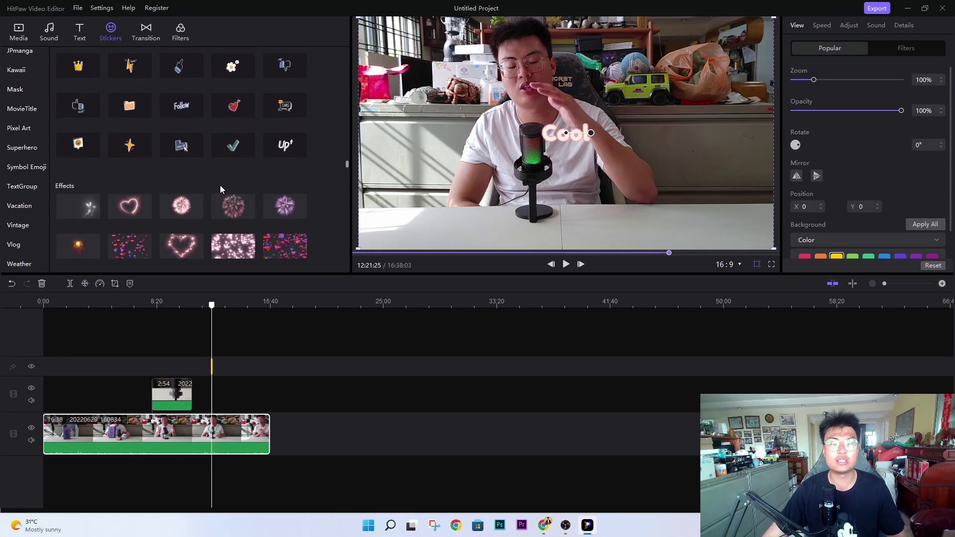
Step: Preview the glowing heart effect and place it on the video at 14:05
{"action": "left_click", "coordinate": [182, 244]}
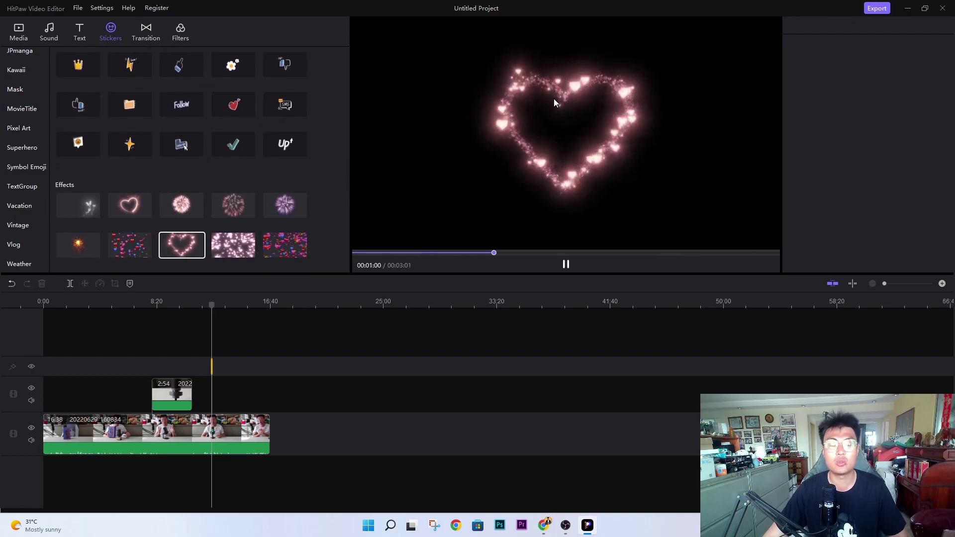
{"action": "left_click", "coordinate": [303, 394]}
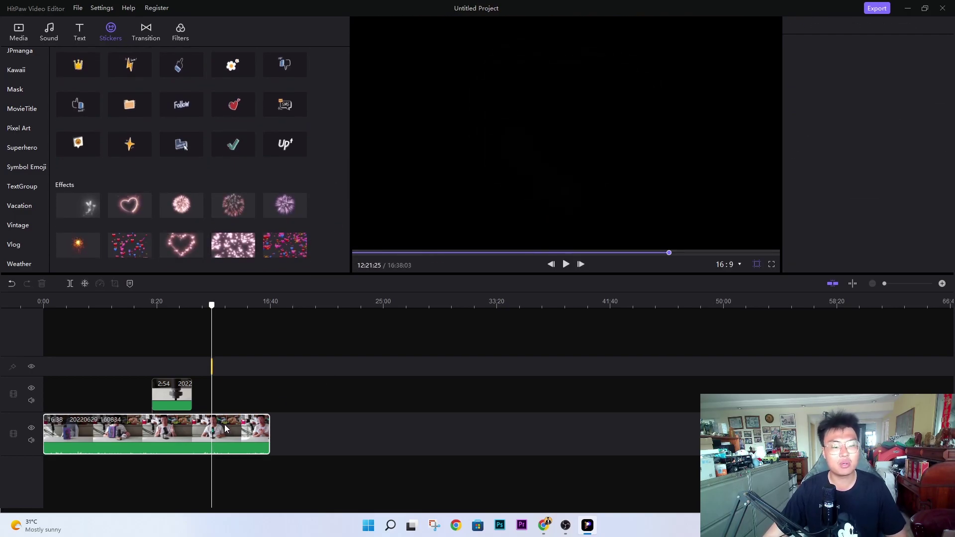
{"action": "left_click_drag", "start_coordinate": [182, 244], "coordinate": [234, 263]}
{"action": "left_click", "coordinate": [236, 305]}
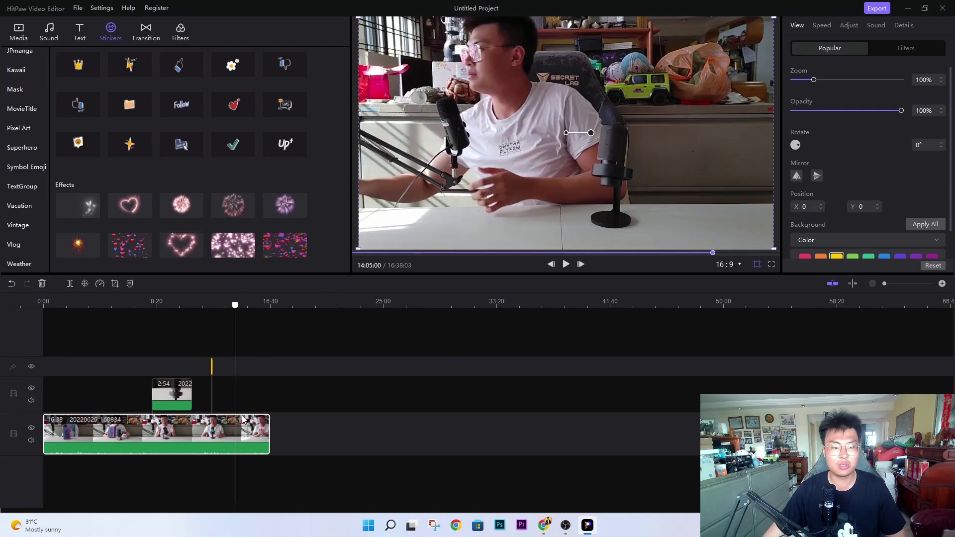
{"action": "left_click_drag", "start_coordinate": [178, 250], "coordinate": [611, 199]}
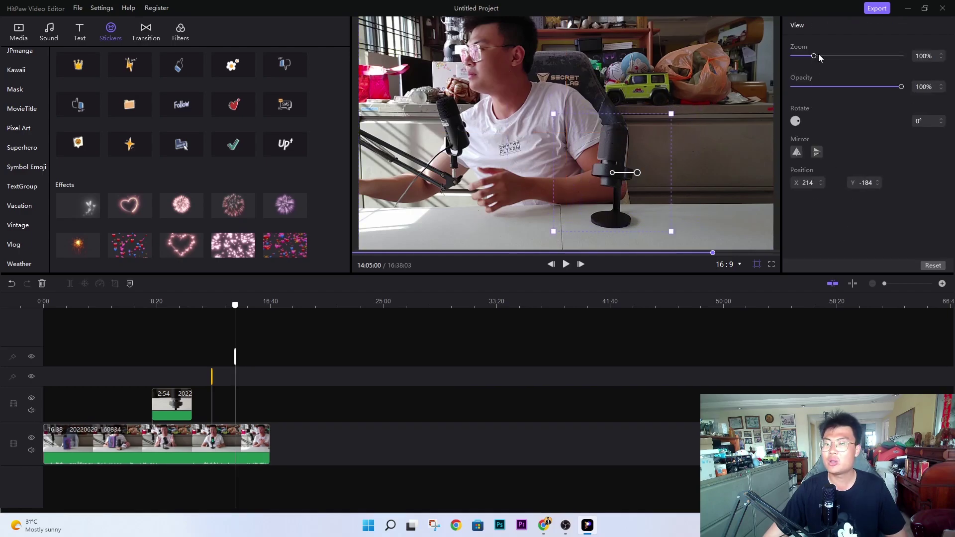
Step: Play back the video around 14:05 to check the heart sticker overlay
{"action": "left_click", "coordinate": [566, 265]}
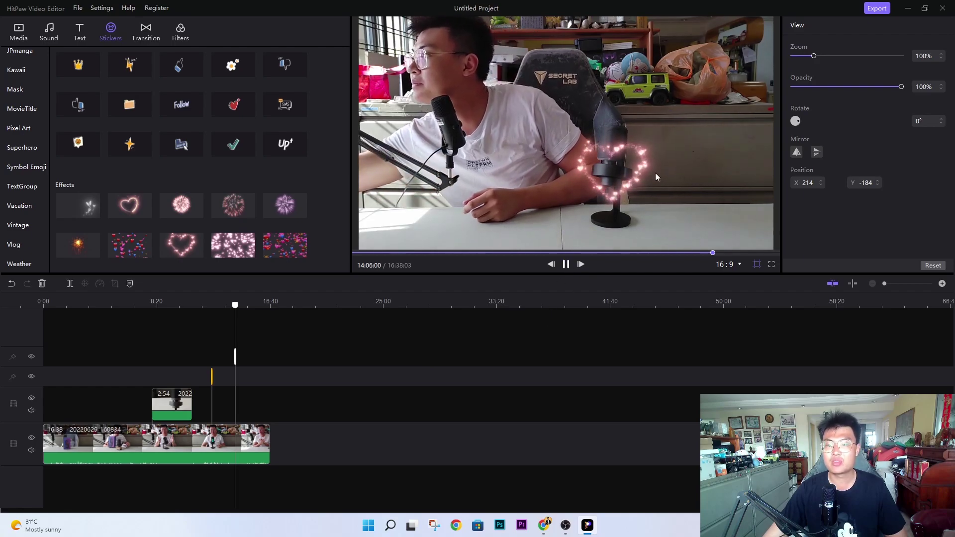
{"action": "left_click", "coordinate": [566, 265]}
{"action": "left_click", "coordinate": [236, 359]}
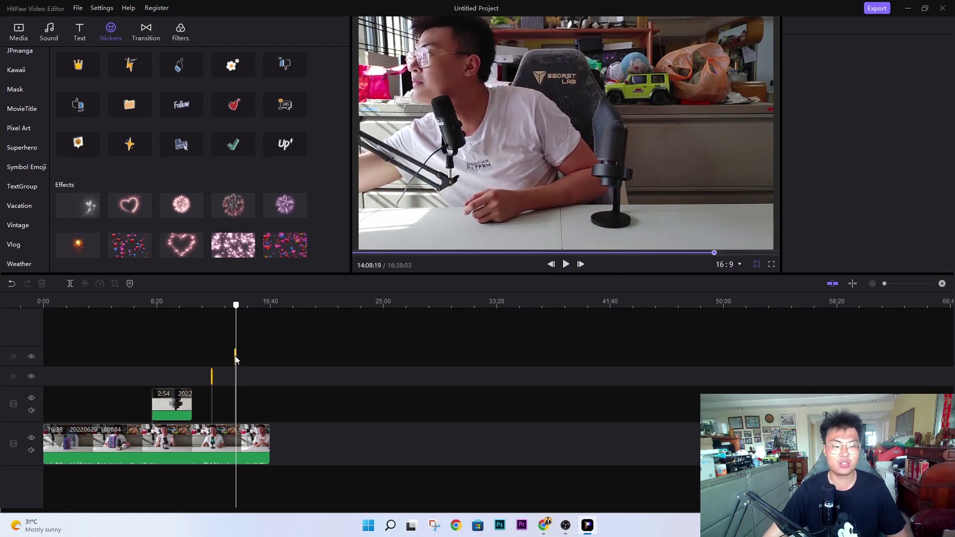
{"action": "left_click_drag", "start_coordinate": [237, 359], "coordinate": [234, 359]}
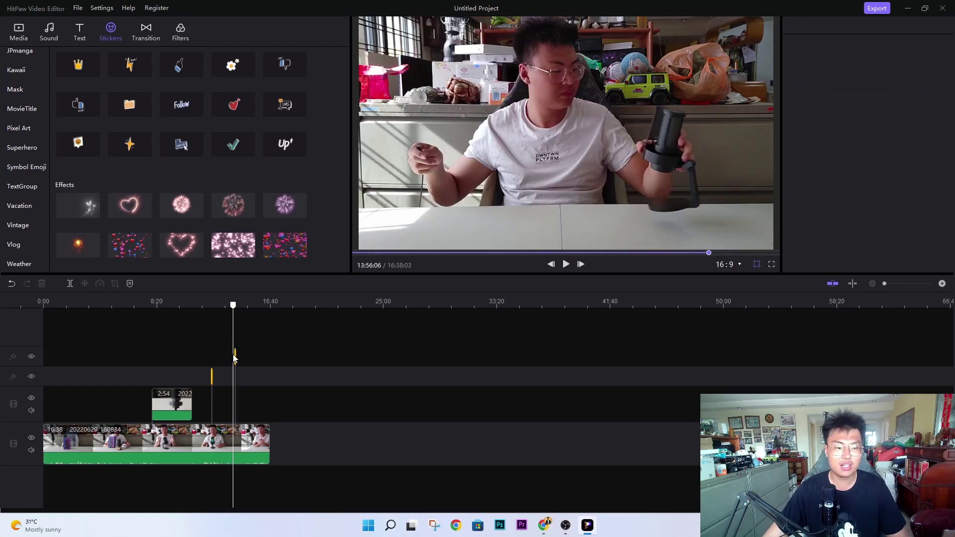
{"action": "left_click", "coordinate": [235, 354]}
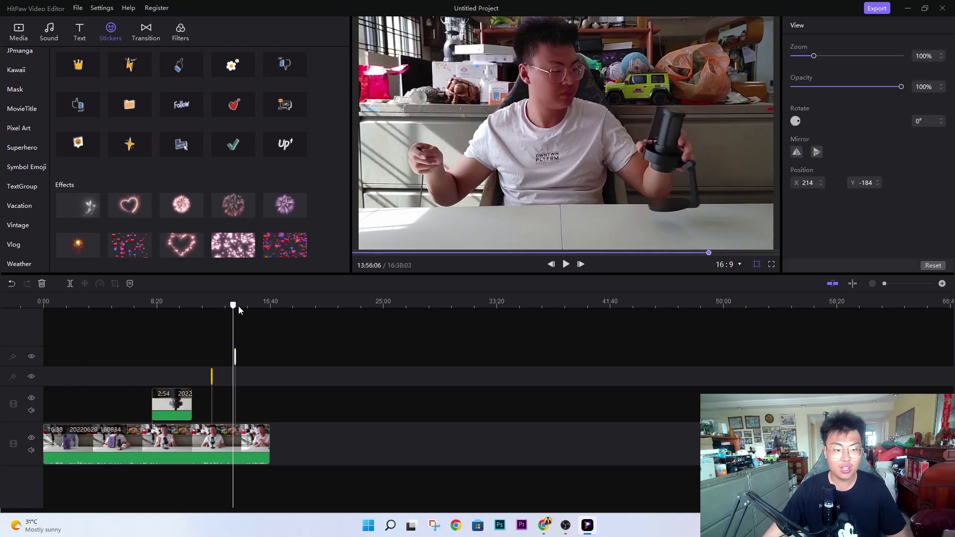
{"action": "mouse_move", "coordinate": [239, 310]}
{"action": "left_mouse_down"}
{"action": "mouse_move", "coordinate": [228, 307]}
{"action": "mouse_move", "coordinate": [247, 305]}
{"action": "left_mouse_up"}
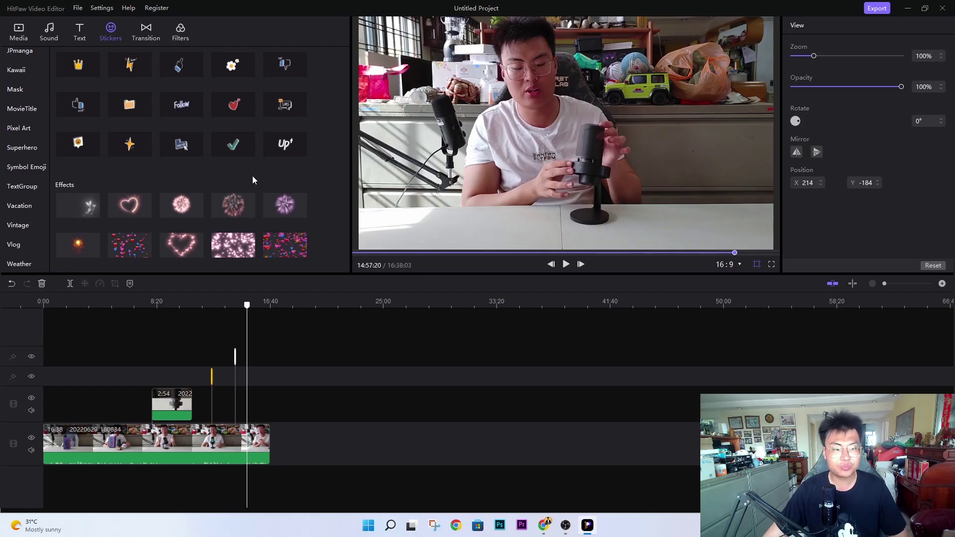
{"action": "scroll", "coordinate": [252, 175], "scroll_direction": "down", "scroll_amount": 15}
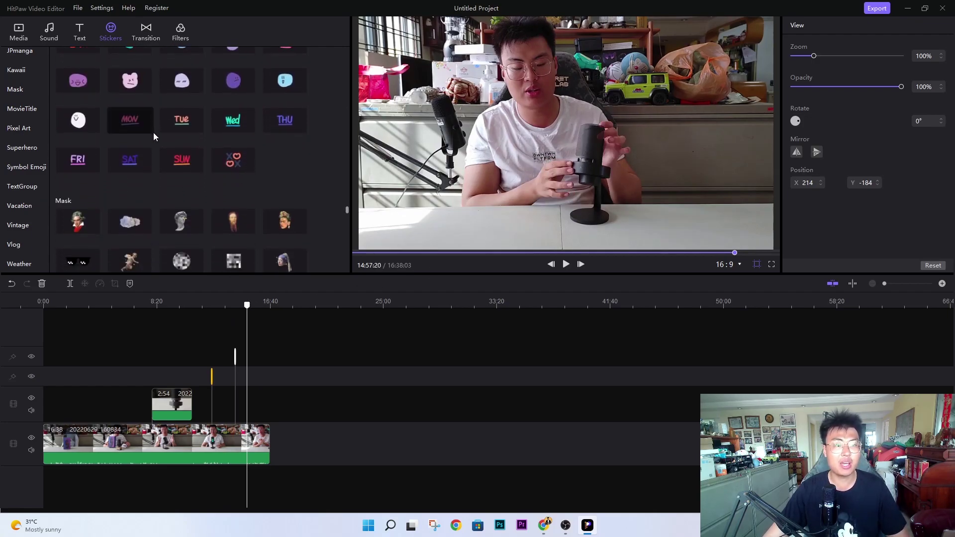
{"action": "scroll", "coordinate": [185, 154], "scroll_direction": "down", "scroll_amount": 1}
{"action": "scroll", "coordinate": [223, 164], "scroll_direction": "up", "scroll_amount": 2}
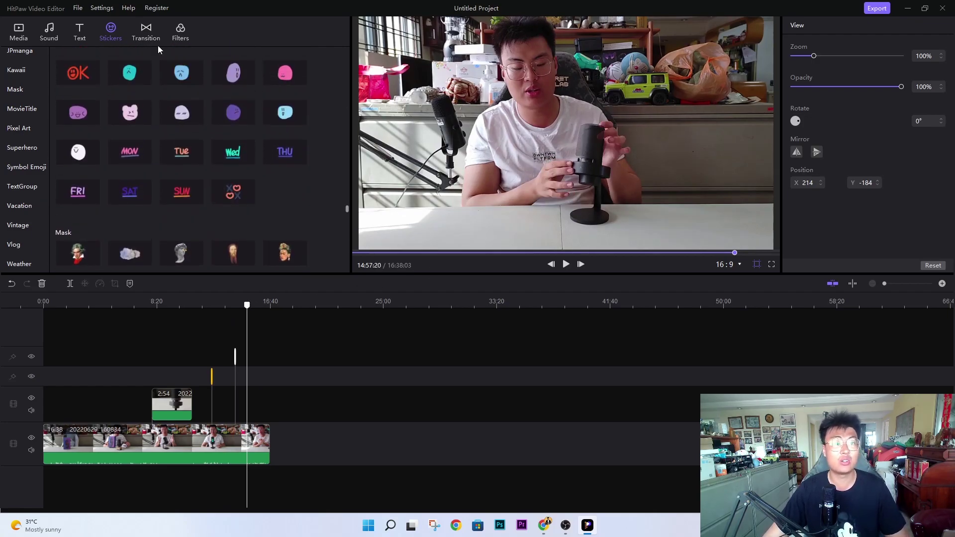
Step: Preview Wipe Up, Flash Black, Round Zoom in, Split, Color Dissolve 2, Wipe Left and Push Up transitions
{"action": "left_click", "coordinate": [146, 31]}
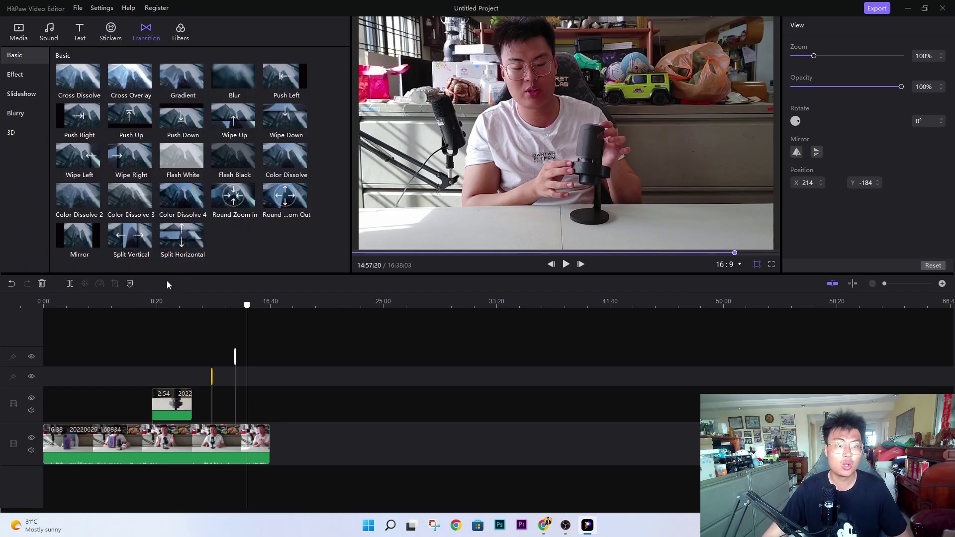
{"action": "left_click", "coordinate": [237, 123]}
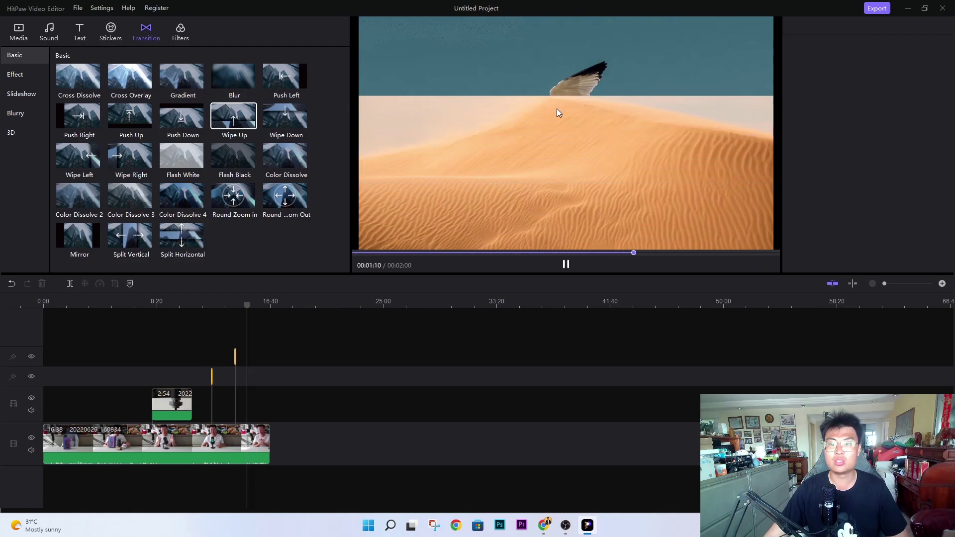
{"action": "left_click", "coordinate": [234, 153]}
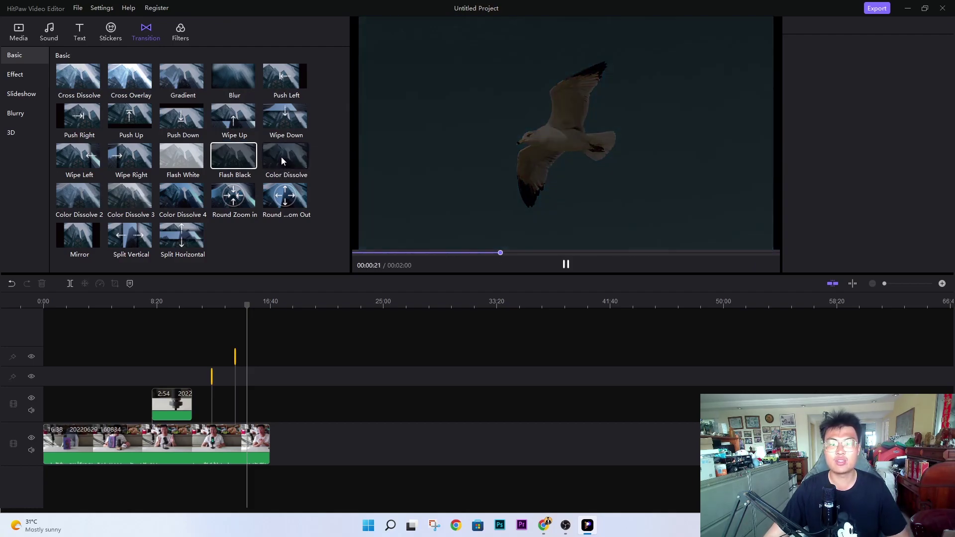
{"action": "left_click", "coordinate": [235, 191]}
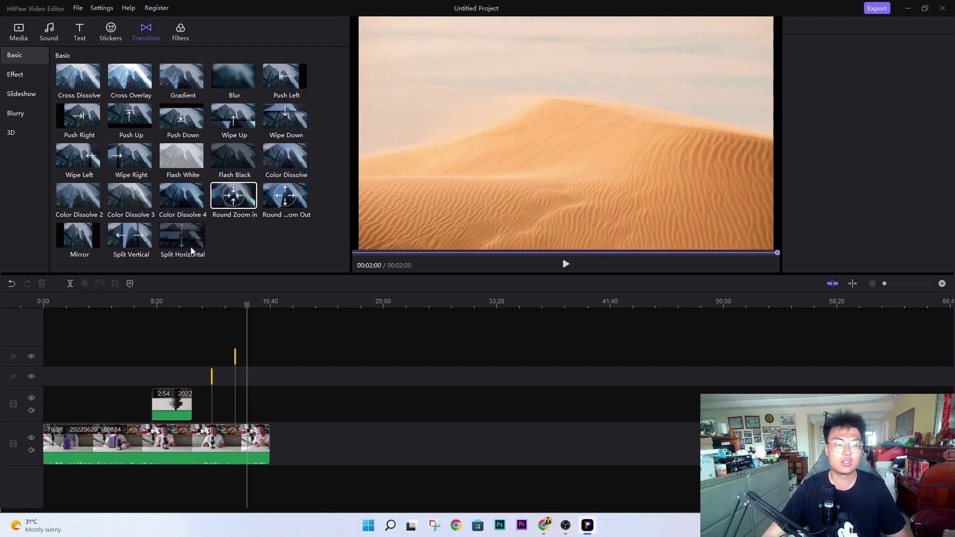
{"action": "left_click", "coordinate": [191, 249]}
{"action": "left_click", "coordinate": [113, 239]}
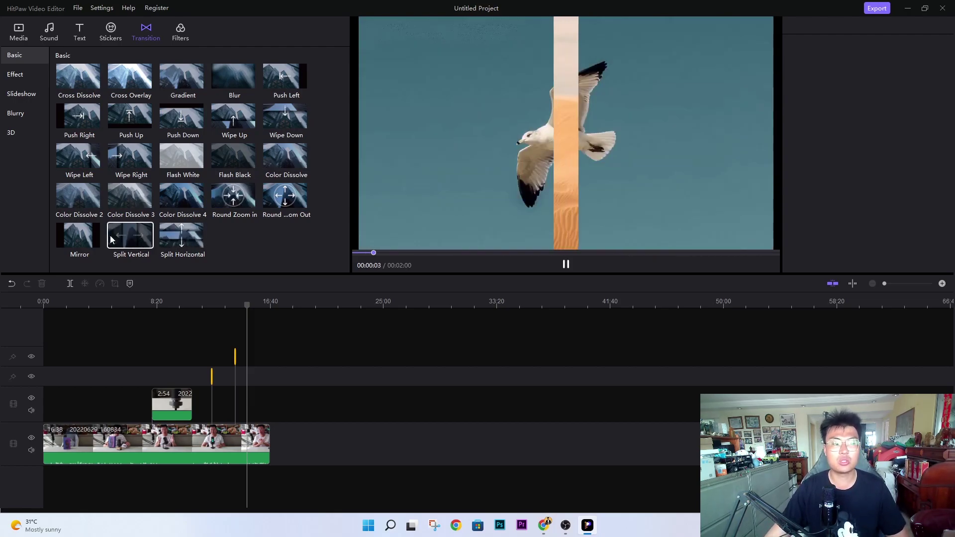
{"action": "left_click", "coordinate": [78, 196]}
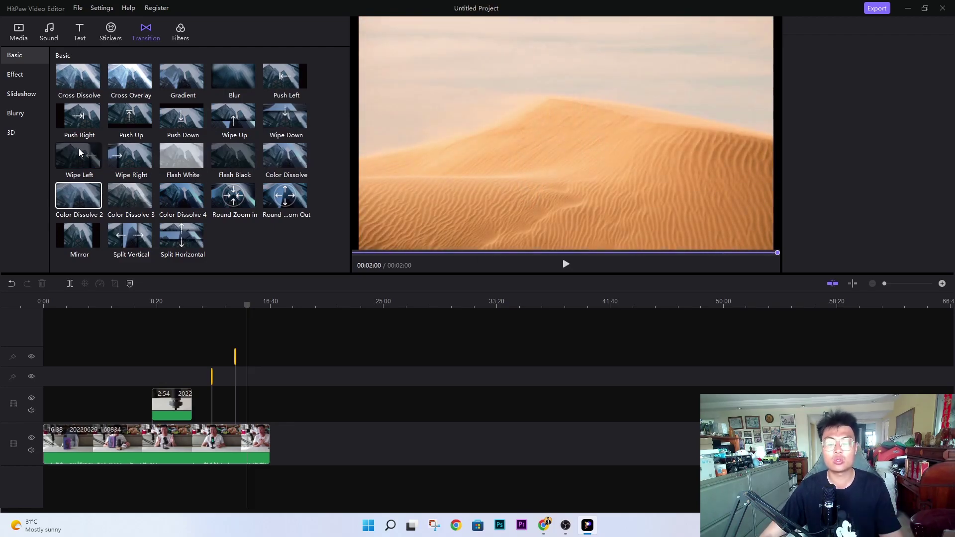
{"action": "left_click", "coordinate": [79, 148]}
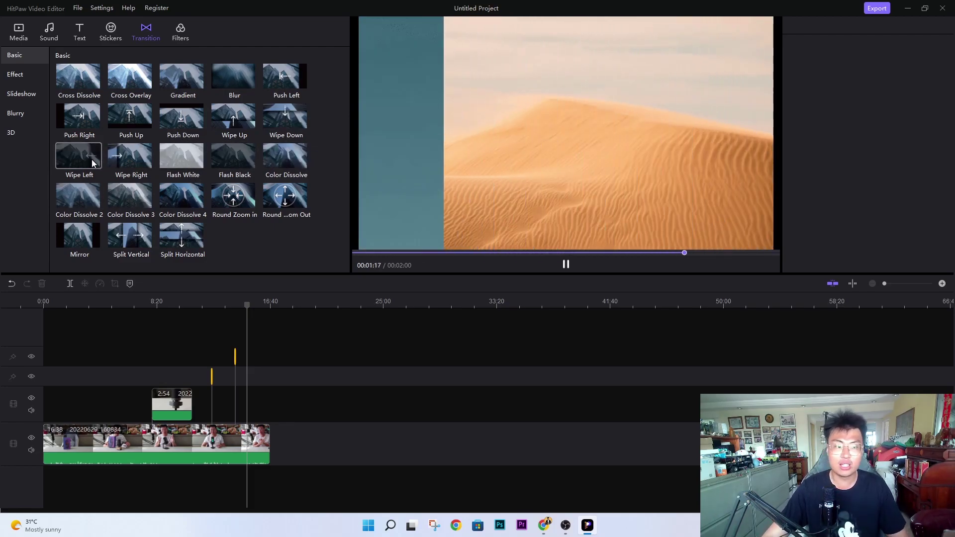
{"action": "left_click", "coordinate": [130, 115]}
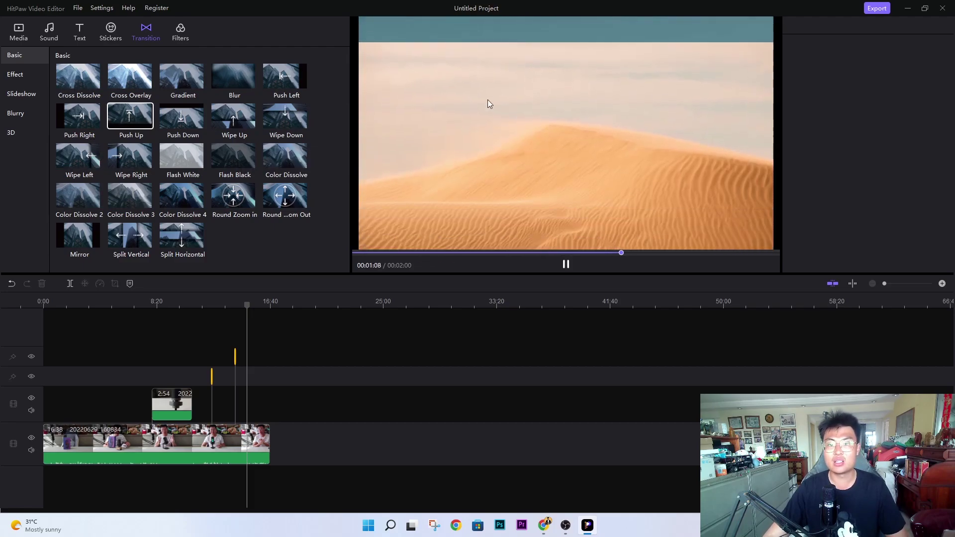
{"action": "left_click", "coordinate": [169, 407]}
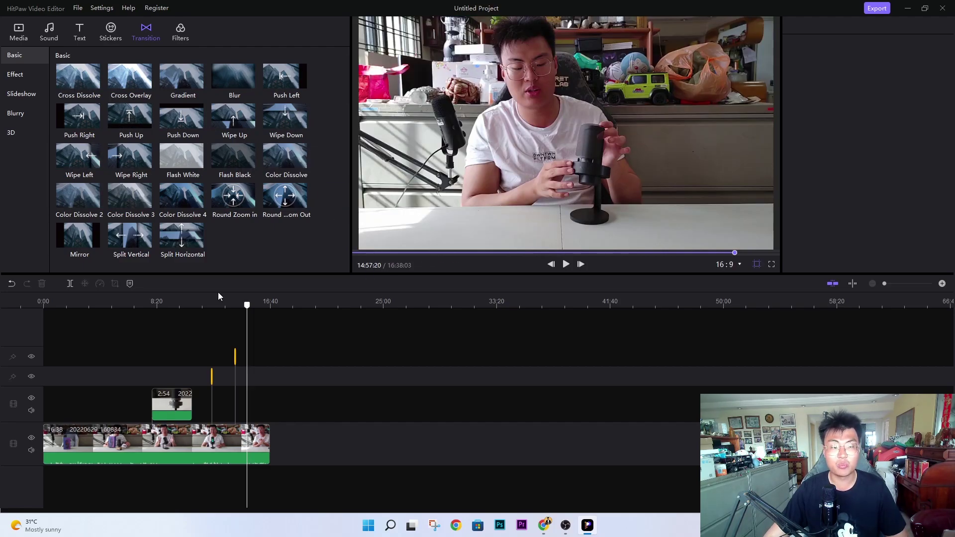
Step: Append the 2:54 clip after the long clip, add Push Up between them, and replay it
{"action": "left_click_drag", "start_coordinate": [171, 387], "coordinate": [297, 431]}
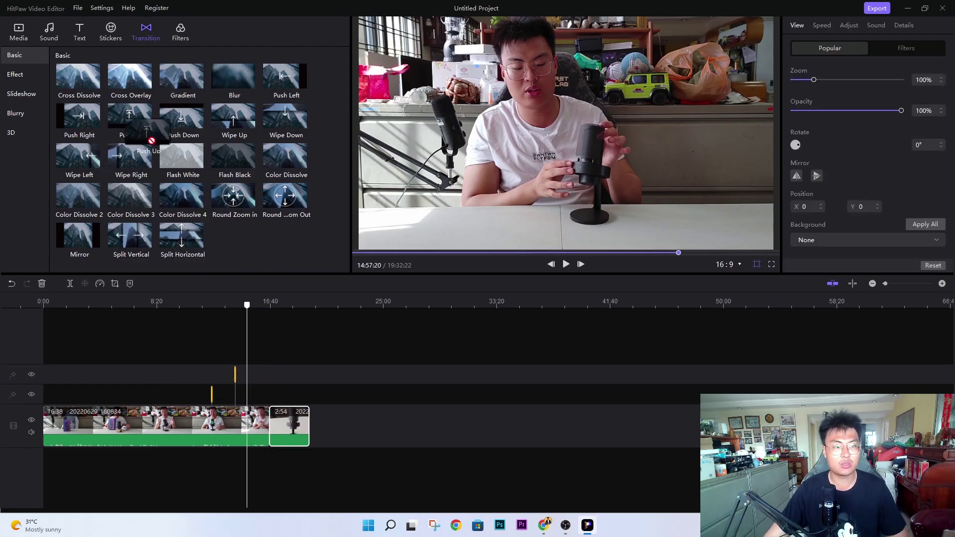
{"action": "left_click_drag", "start_coordinate": [130, 118], "coordinate": [271, 429]}
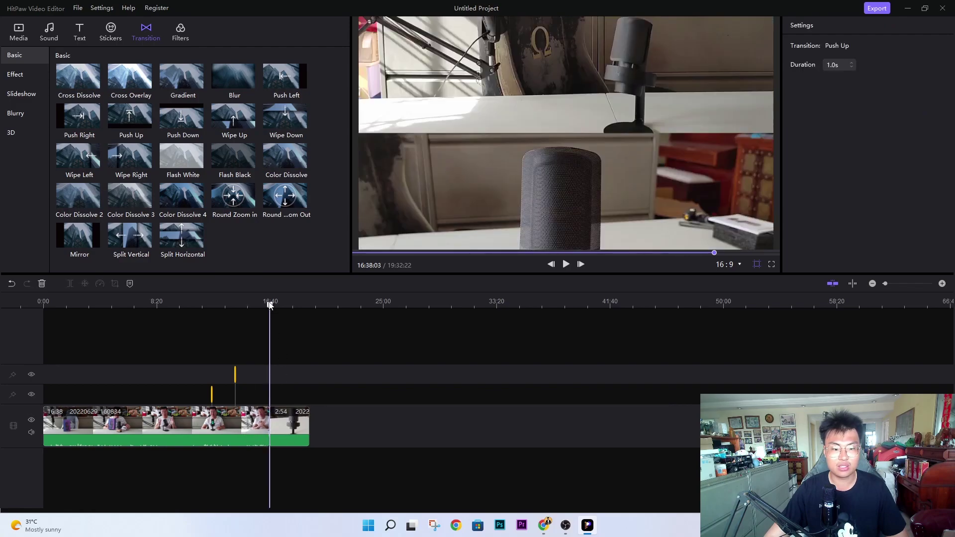
{"action": "left_click", "coordinate": [551, 264]}
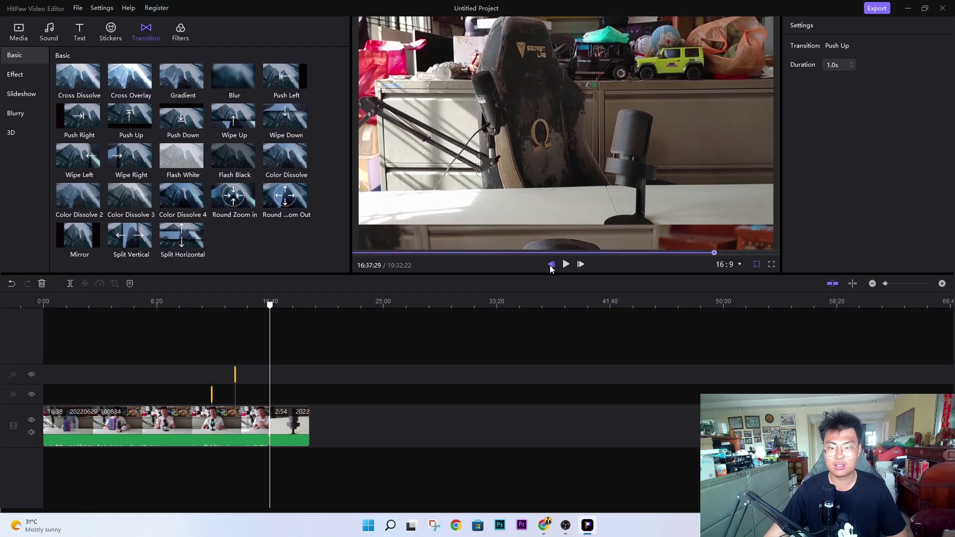
{"action": "left_click", "coordinate": [566, 264]}
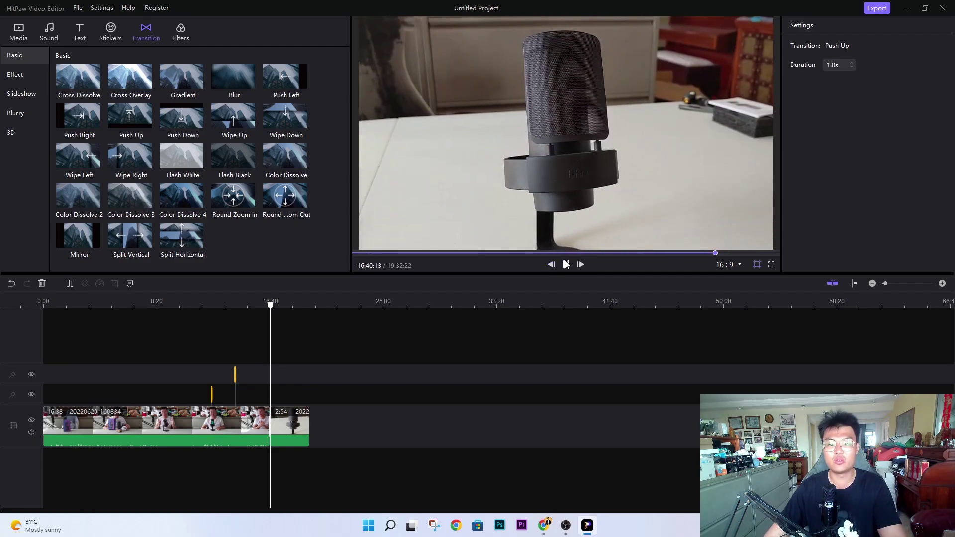
{"action": "left_click", "coordinate": [566, 264]}
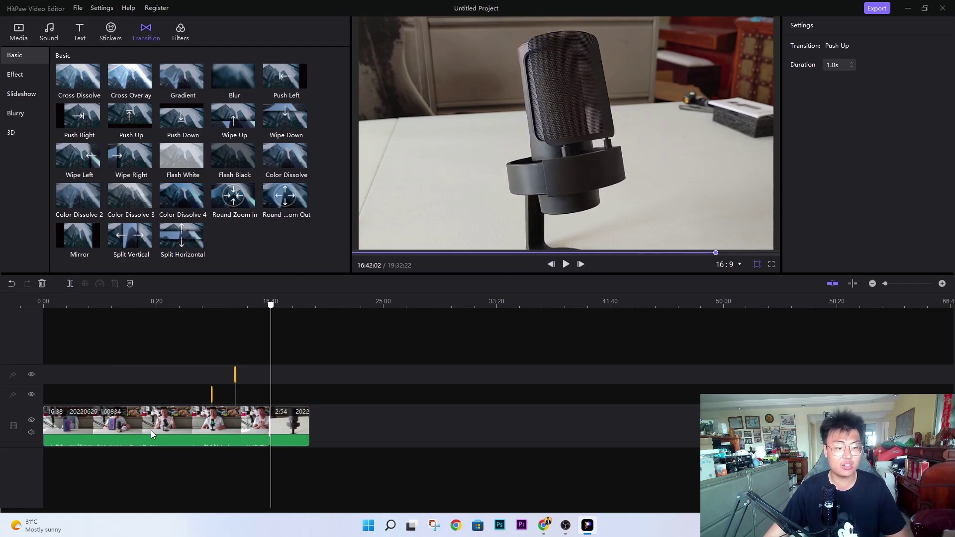
{"action": "left_click", "coordinate": [127, 307]}
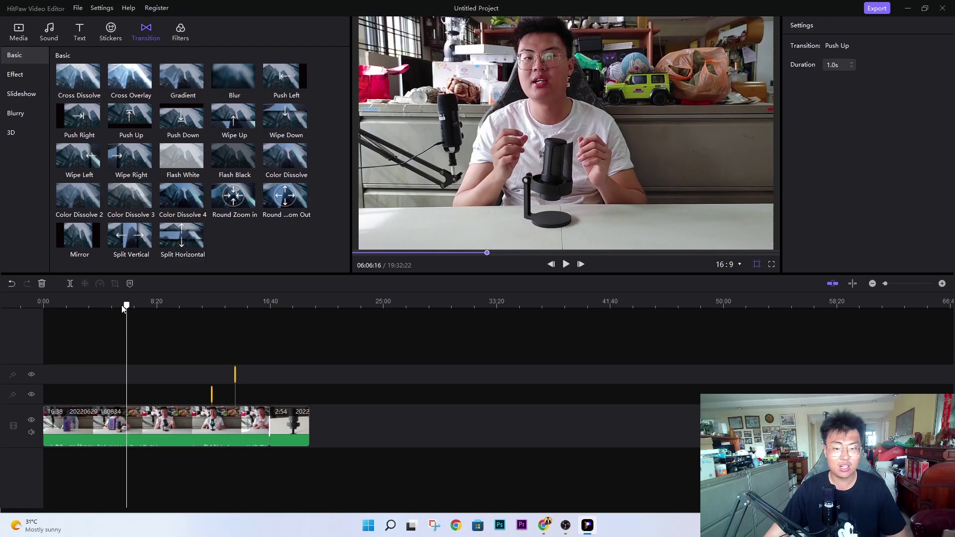
Step: Split the main clip at 5:11 and 4:25, then delete the piece between the cuts
{"action": "left_click_drag", "start_coordinate": [124, 308], "coordinate": [115, 308]}
{"action": "left_click", "coordinate": [71, 284]}
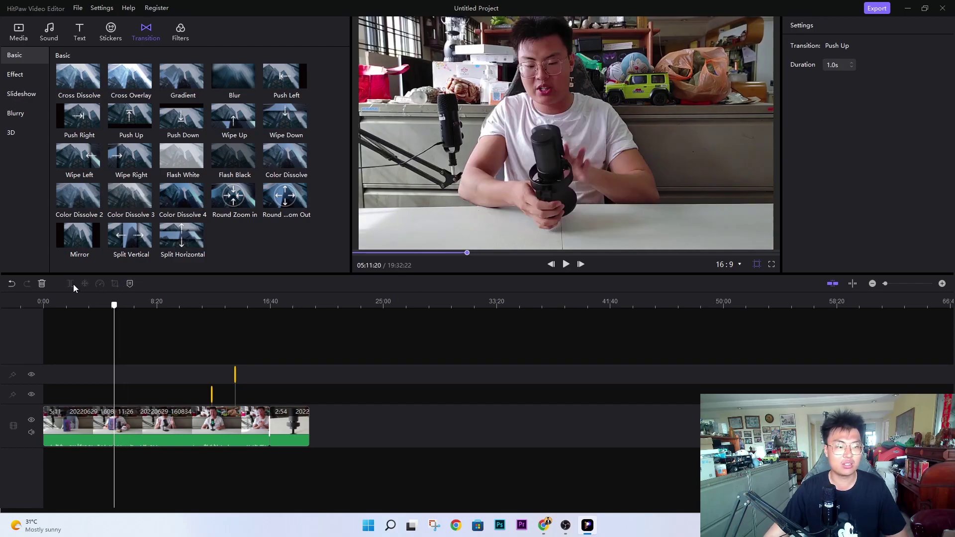
{"action": "left_click", "coordinate": [116, 420]}
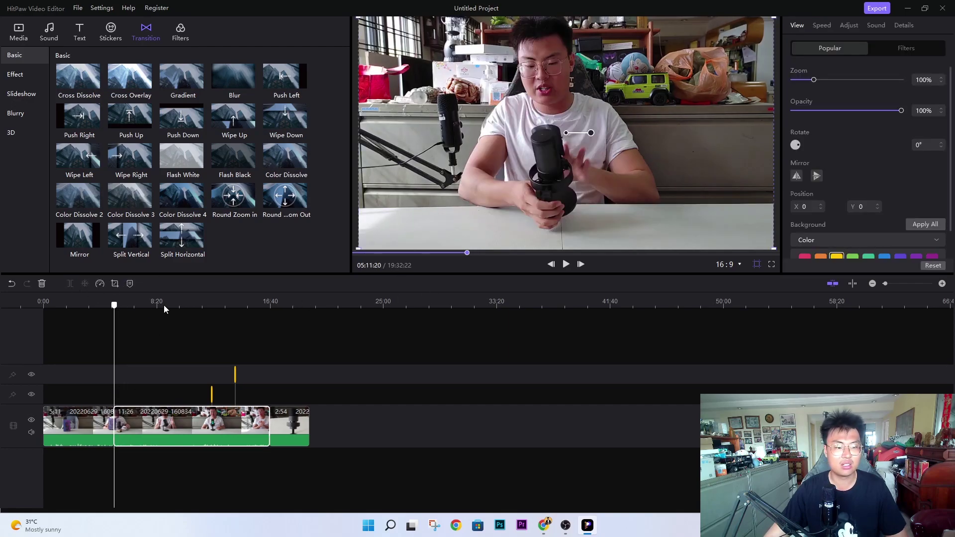
{"action": "left_click_drag", "start_coordinate": [115, 302], "coordinate": [104, 305]}
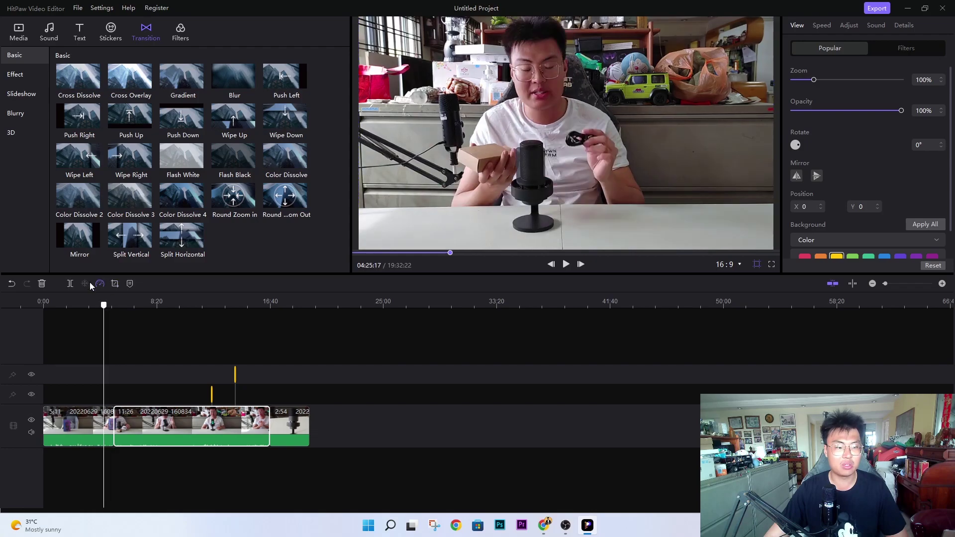
{"action": "left_click", "coordinate": [71, 283]}
{"action": "left_click", "coordinate": [95, 432]}
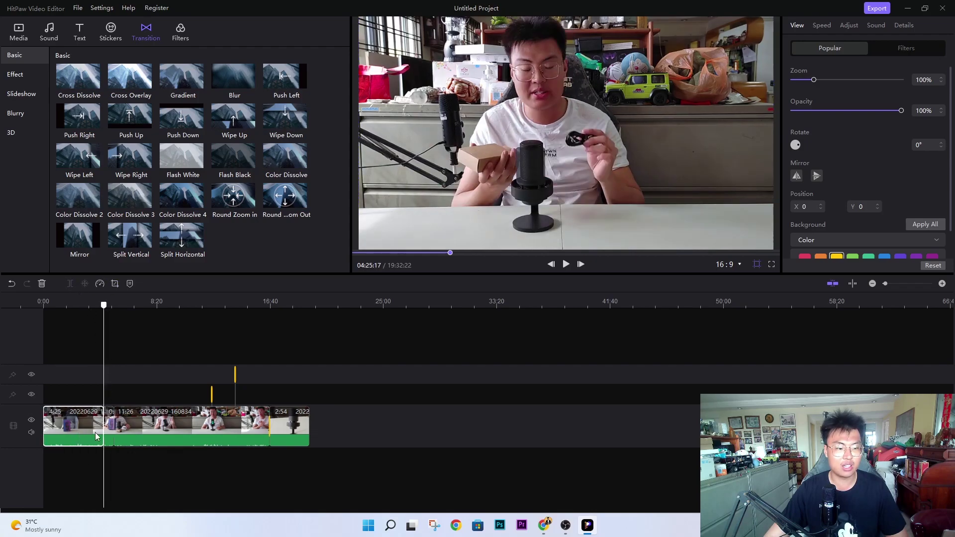
{"action": "left_click", "coordinate": [165, 434]}
{"action": "left_click", "coordinate": [108, 429]}
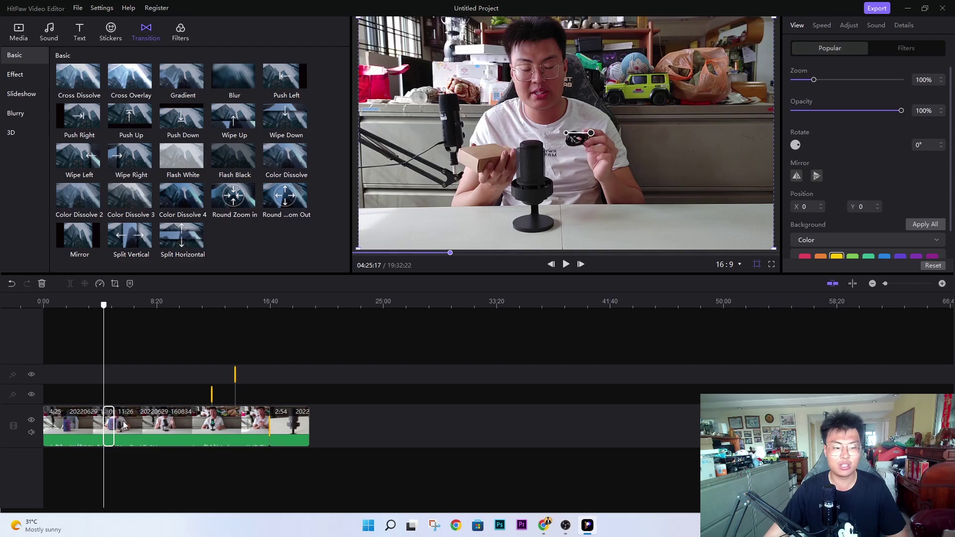
{"action": "key", "text": "Delete"}
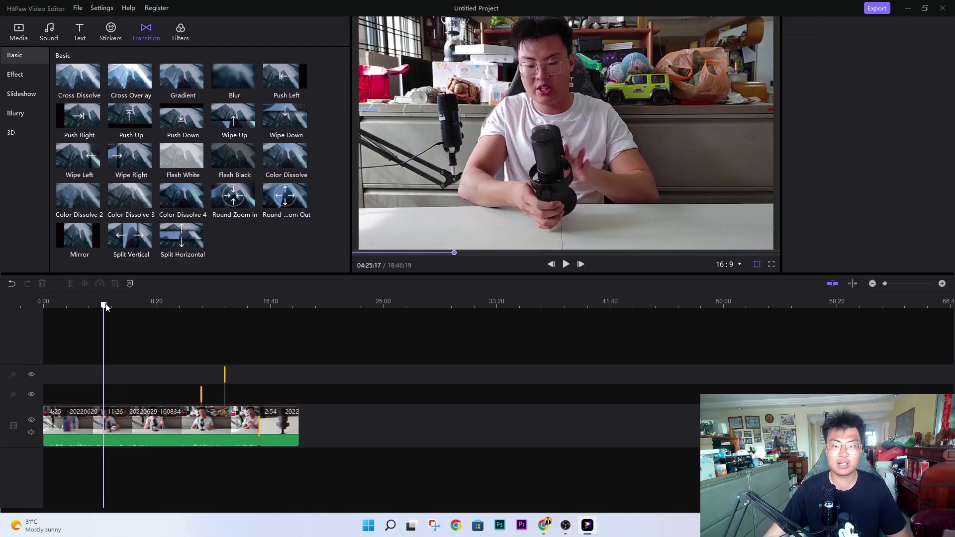
Step: Zoom the timeline in to 6:05–7:30, set the playhead at 6:35, and show Effect transitions
{"action": "left_click_drag", "start_coordinate": [105, 307], "coordinate": [112, 307]}
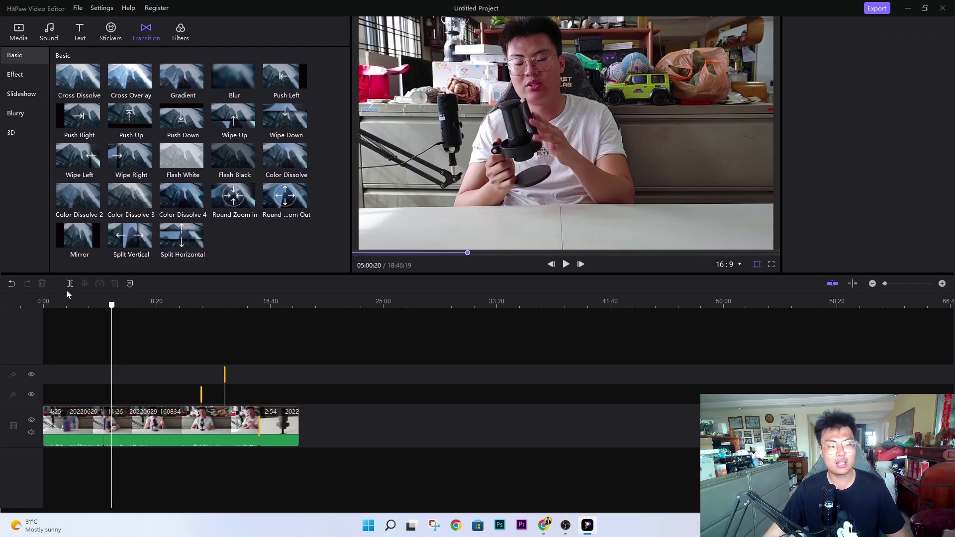
{"action": "left_click_drag", "start_coordinate": [884, 283], "coordinate": [896, 283]}
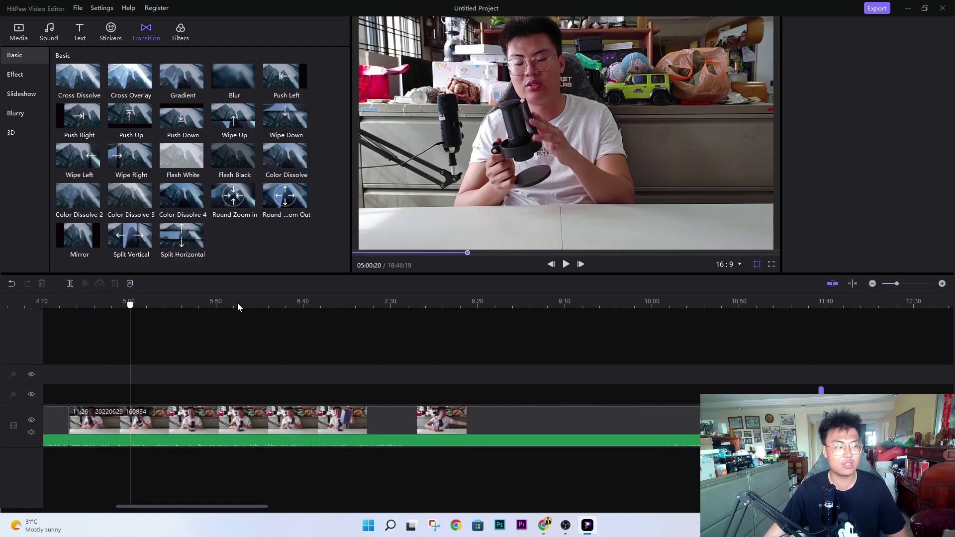
{"action": "left_click_drag", "start_coordinate": [265, 306], "coordinate": [278, 306]}
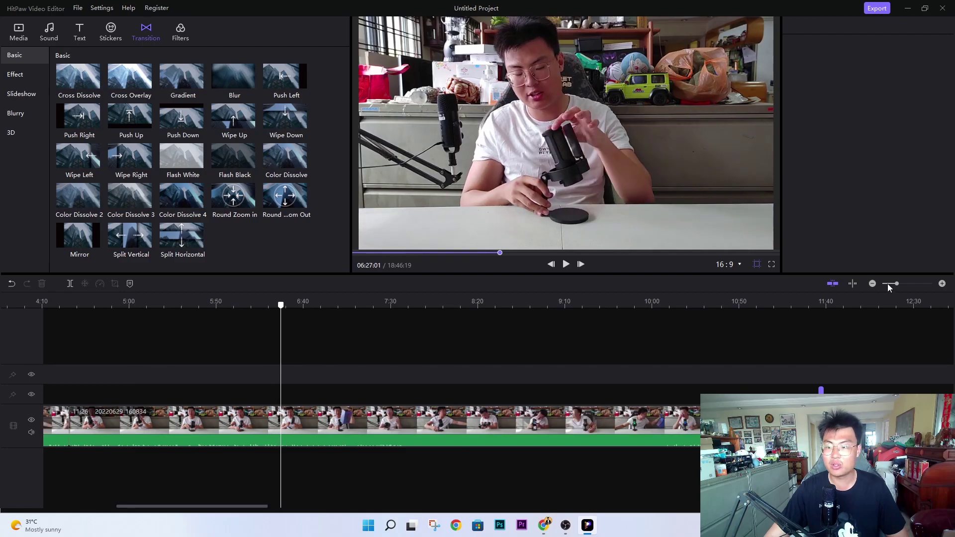
{"action": "left_click_drag", "start_coordinate": [896, 283], "coordinate": [906, 284]}
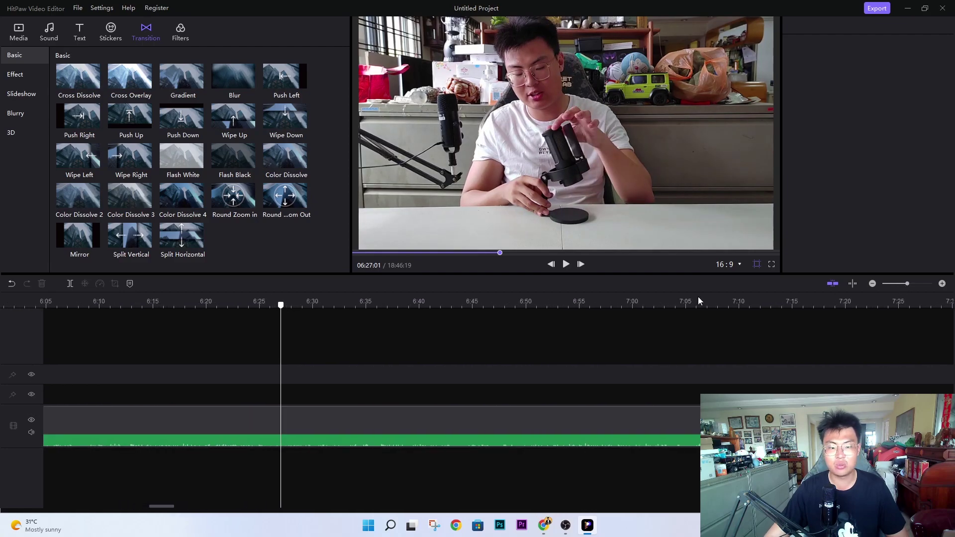
{"action": "left_click", "coordinate": [368, 304]}
{"action": "left_click_drag", "start_coordinate": [368, 304], "coordinate": [371, 305]}
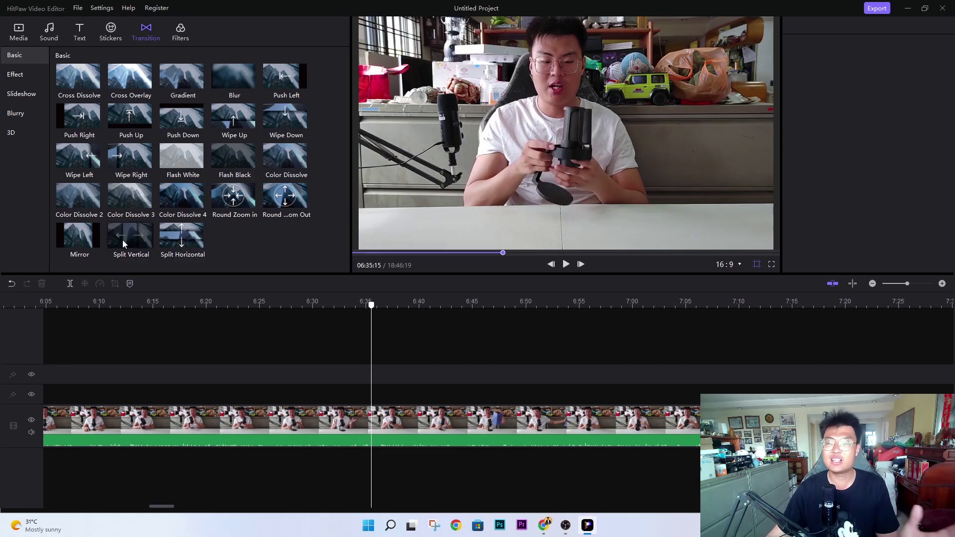
{"action": "left_click", "coordinate": [15, 76]}
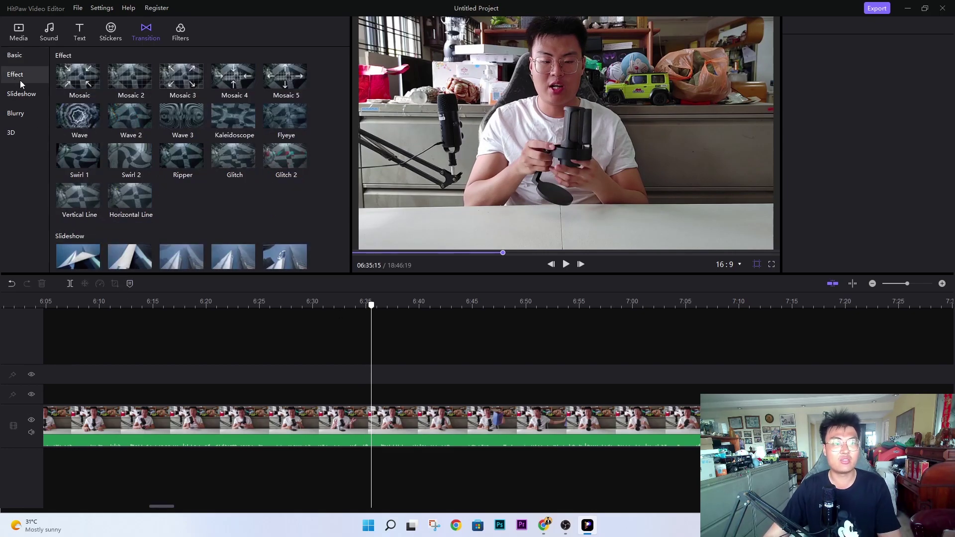